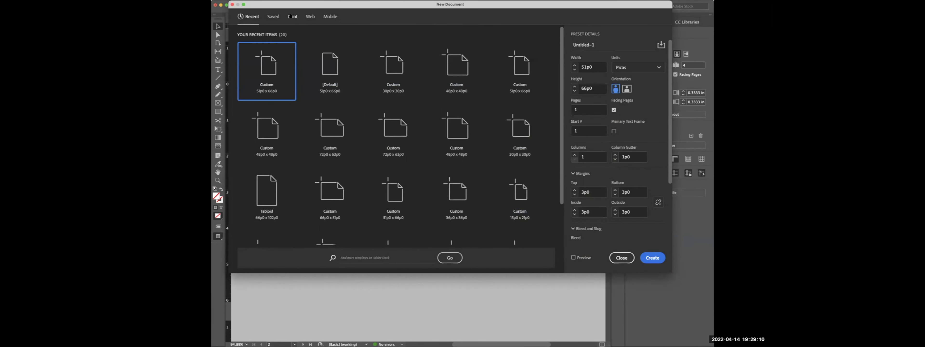
- Choose a Print preset in inches with a 5 × 5 in page size and five pages
left_click(292, 16)
left_click(638, 67)
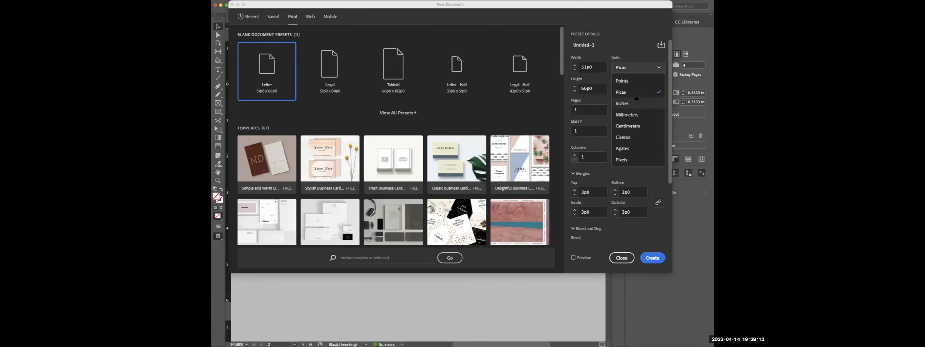
left_click(632, 103)
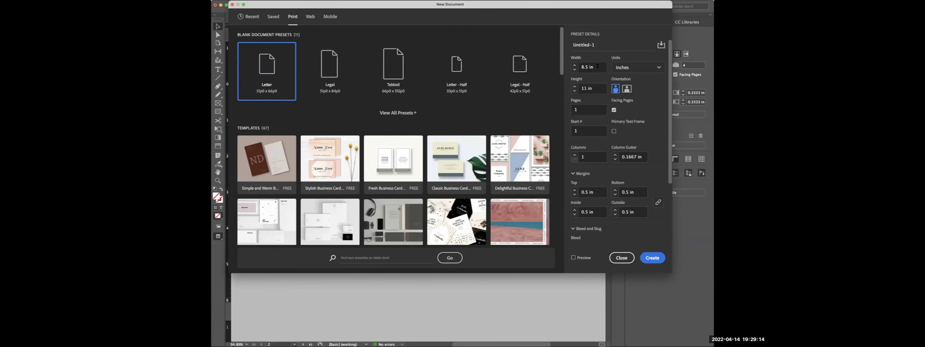
double_click(586, 67)
type("5")
double_click(584, 88)
type("5")
left_click(614, 110)
left_click(614, 110)
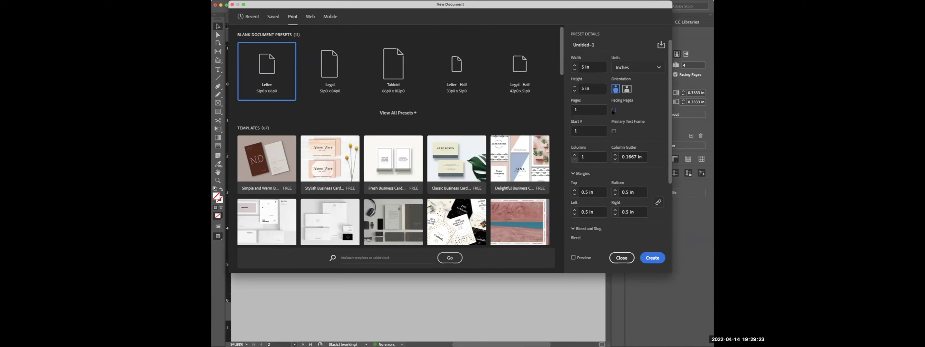
double_click(575, 109)
- Set all four margins to 0.25 in and a 0.125 in bleed
left_click(592, 192)
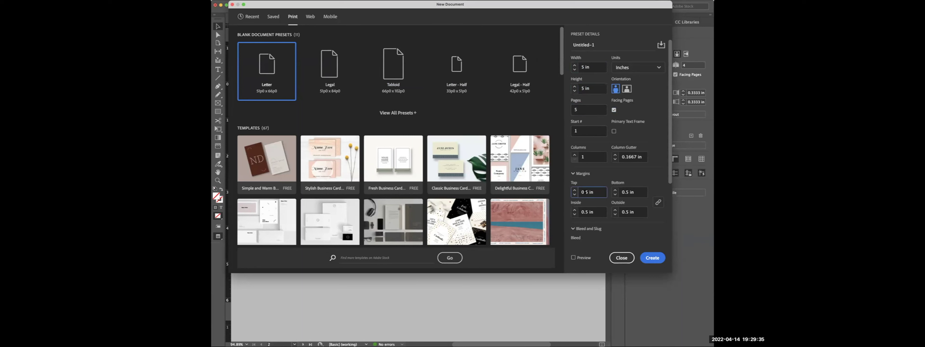
left_click(585, 192)
type("2")
left_click(599, 212)
left_click(577, 229)
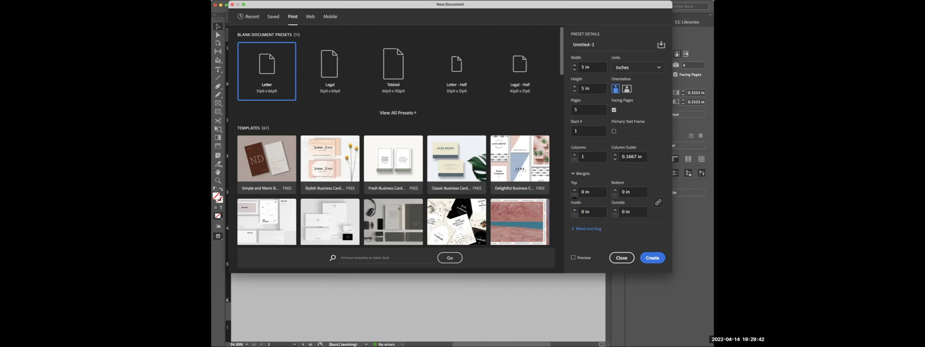
left_click(574, 191)
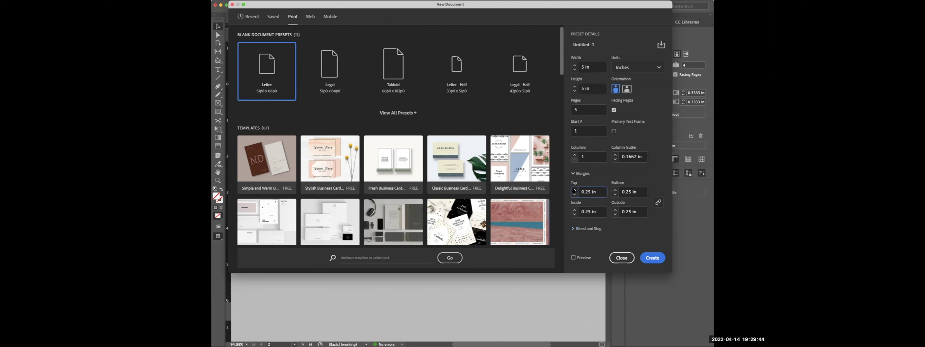
left_click(574, 229)
left_click(574, 217)
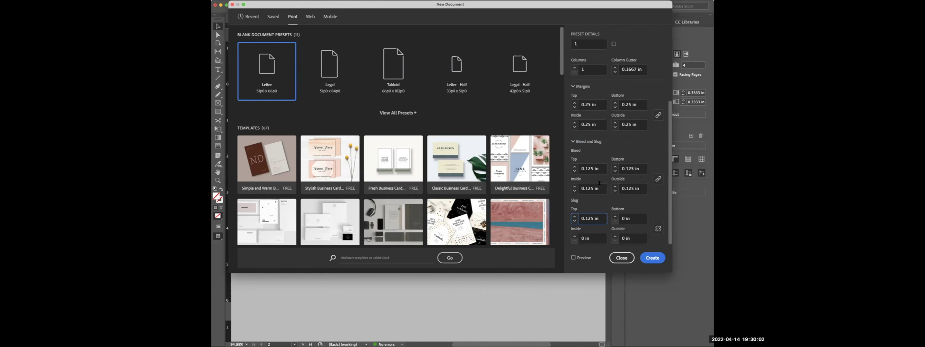
- Unlink the margins, raise only the bottom margin to 0.5 in, and create the document
left_click(657, 178)
left_click(658, 179)
left_click(658, 116)
left_click(615, 102)
left_click(614, 102)
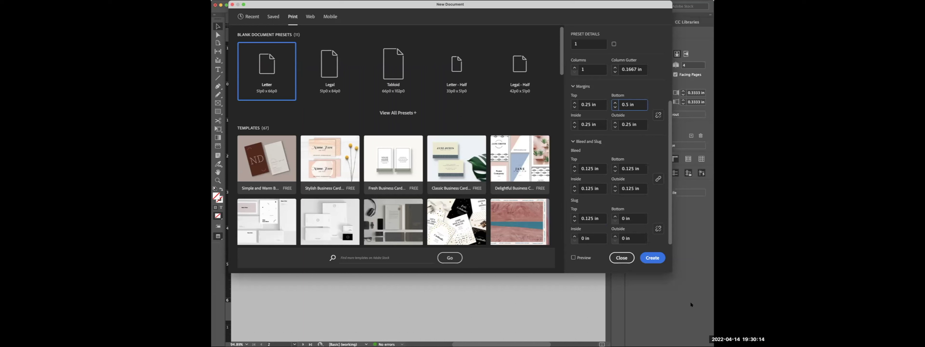
left_click(651, 258)
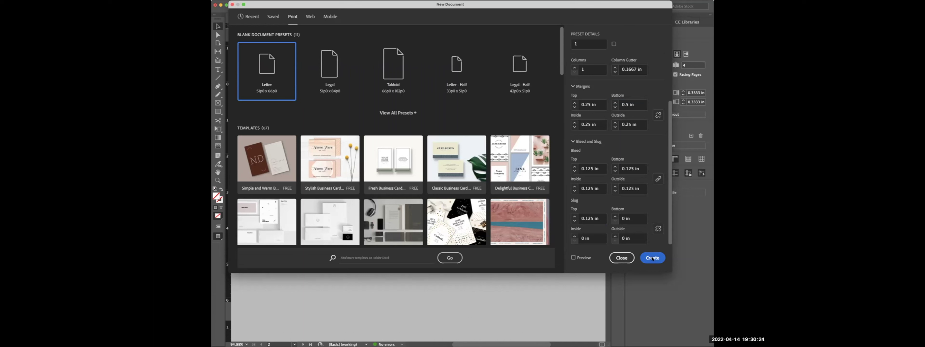
left_click(652, 258)
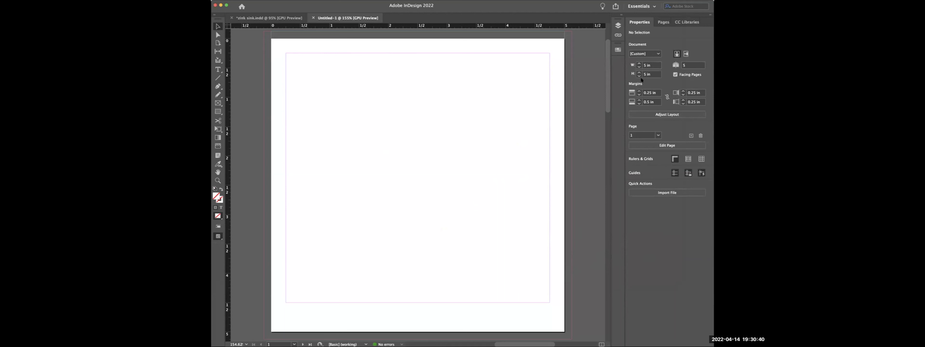
- Show the Pages panel listing the A-Parent and five pages in three spreads
left_click(663, 22)
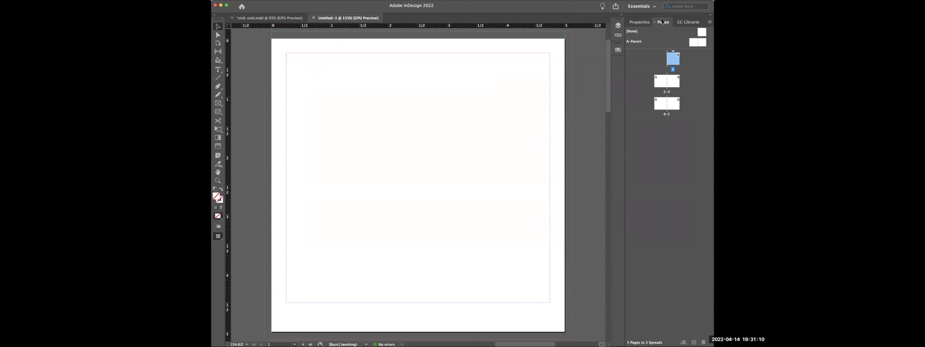
- Jump to the 2–3 and 4–5 spreads and page 5, then enlarge the parent pages list
double_click(660, 84)
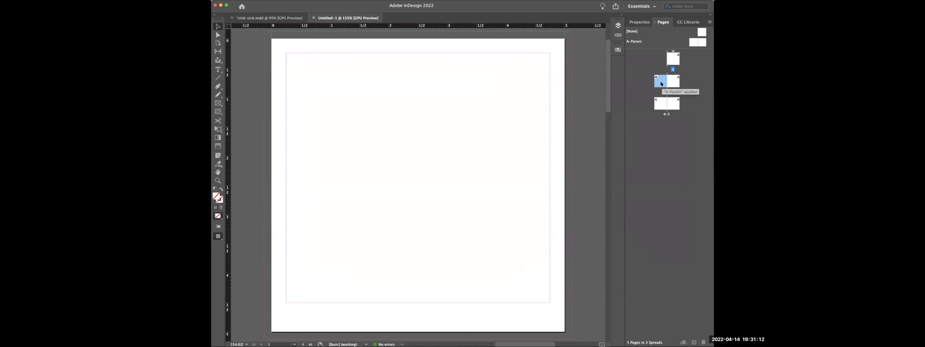
double_click(659, 104)
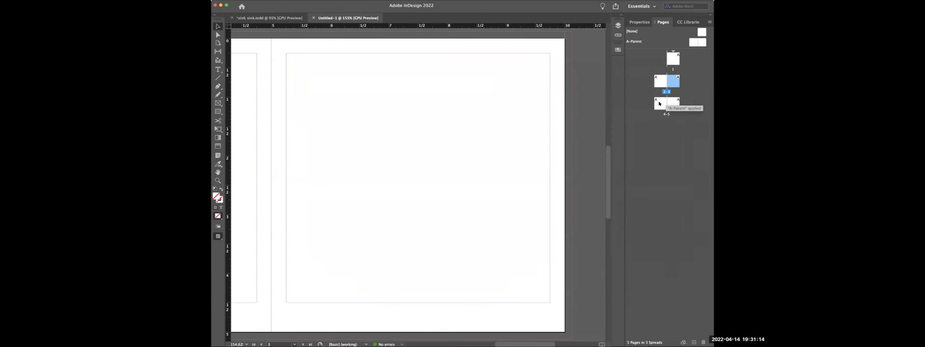
double_click(673, 103)
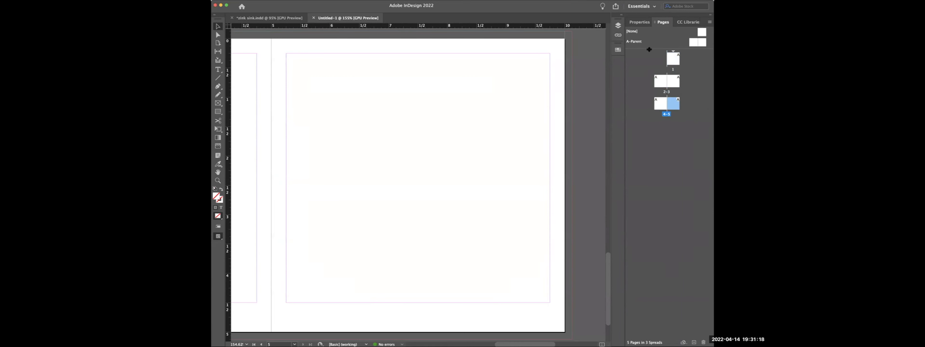
left_click_drag(648, 49, 648, 65)
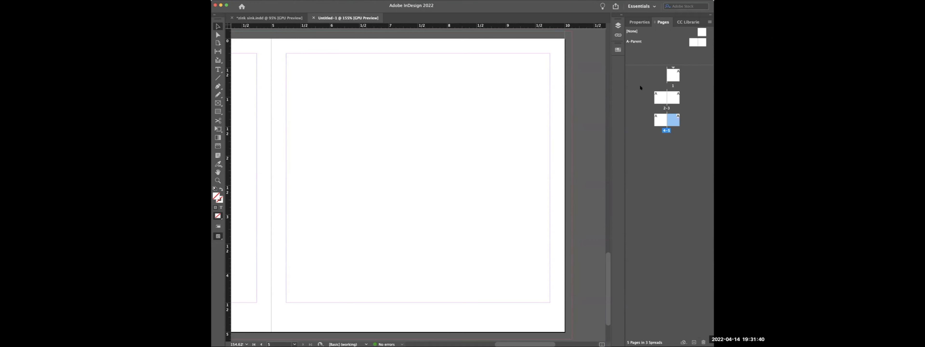
- Close the untitled document and create a new 30p0 × 30p0 five-page document with 2 columns
left_click(313, 17)
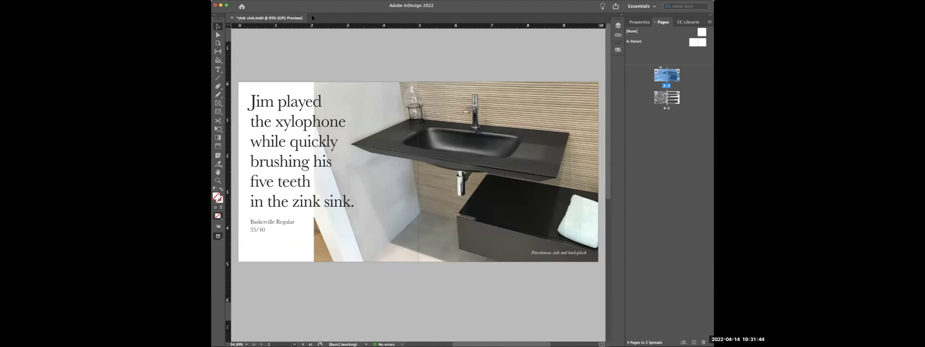
left_click(257, 2)
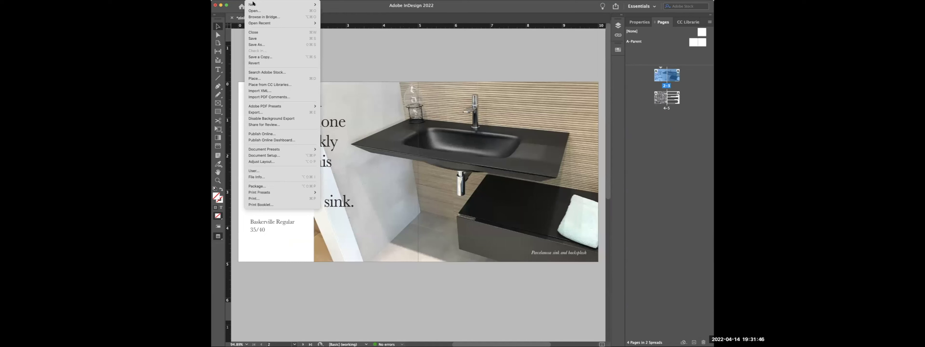
mouse_move(287, 5)
left_click(328, 4)
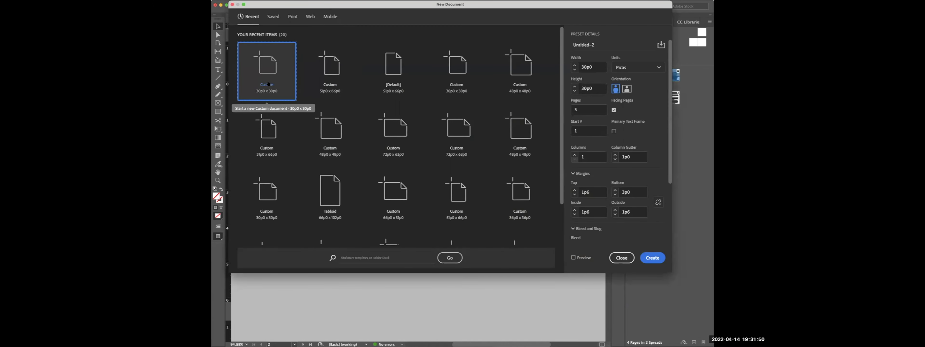
left_click(574, 155)
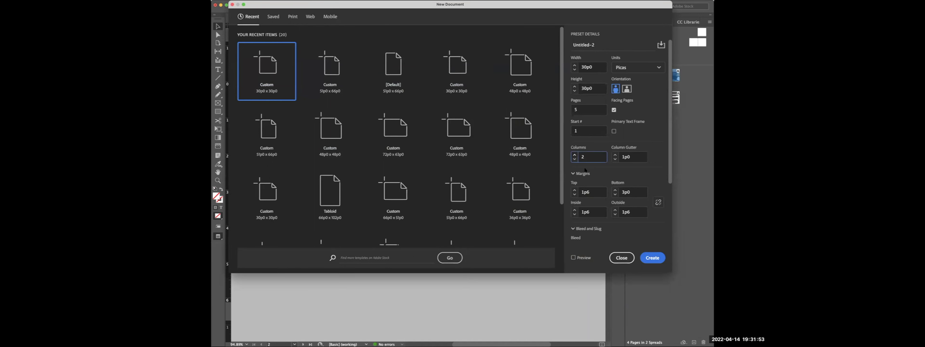
left_click(651, 257)
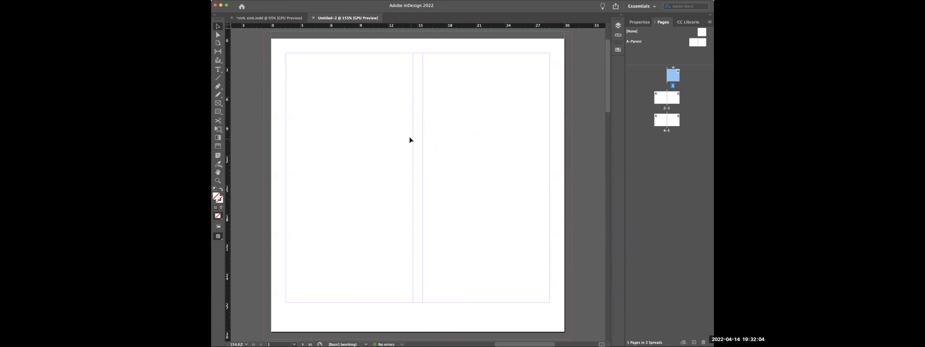
- Browse the document pages 1–5 in the Pages panel
double_click(659, 98)
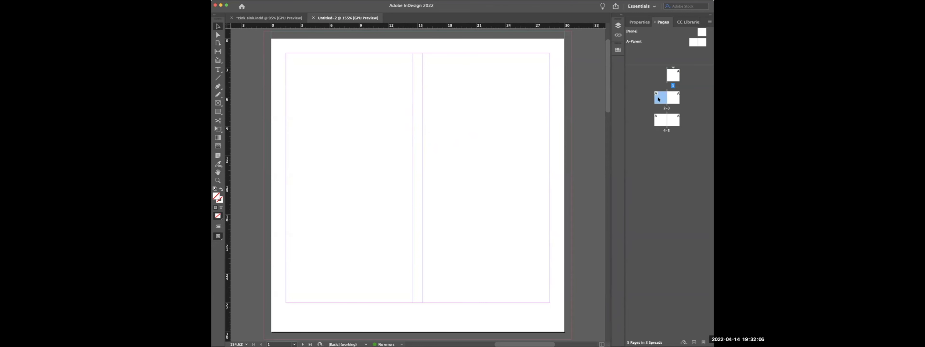
double_click(672, 98)
double_click(662, 119)
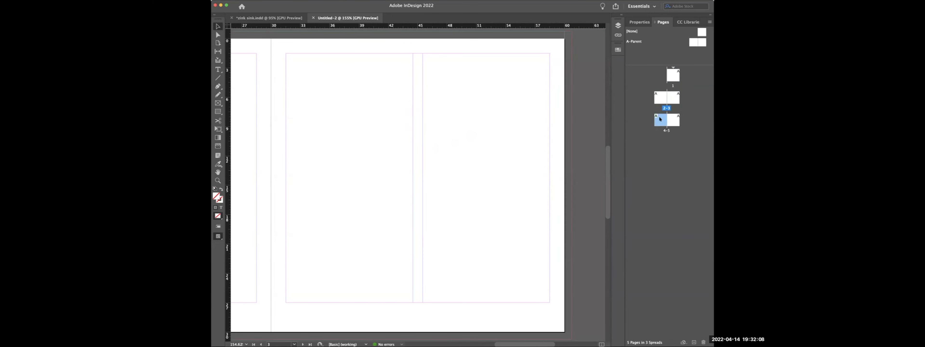
left_click(672, 120)
double_click(672, 121)
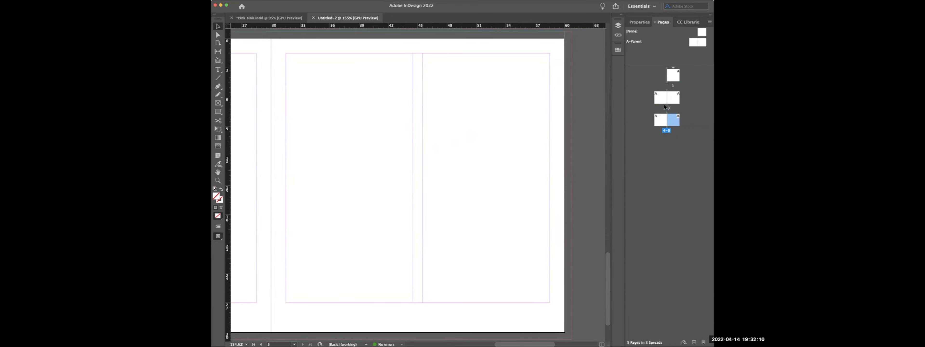
double_click(660, 97)
left_click(672, 75)
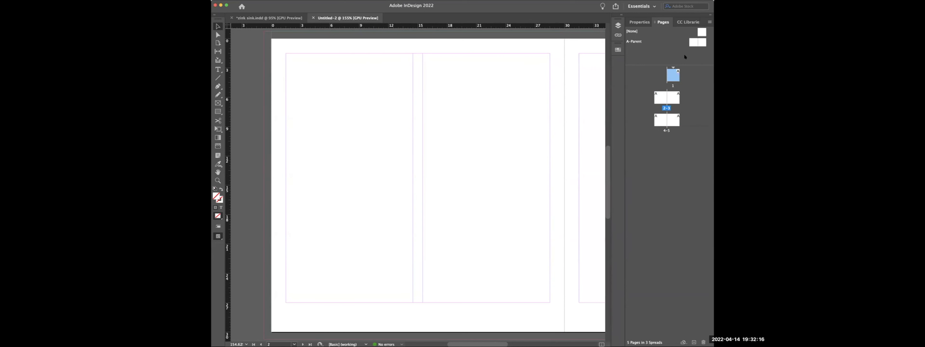
- View the left and right A-Parent pages, then return to page 2
double_click(693, 42)
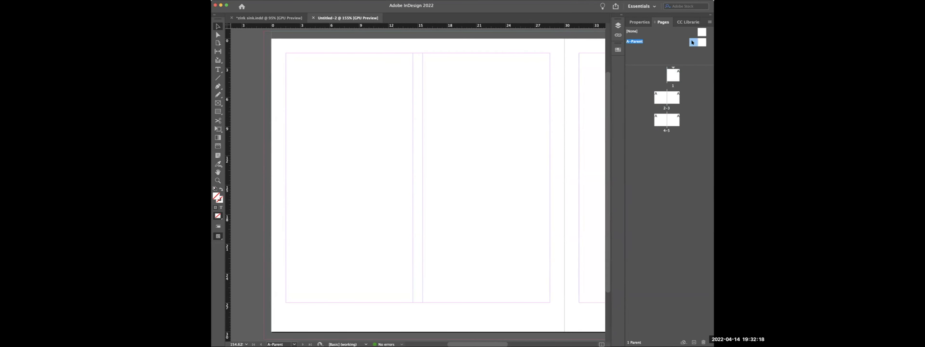
double_click(700, 42)
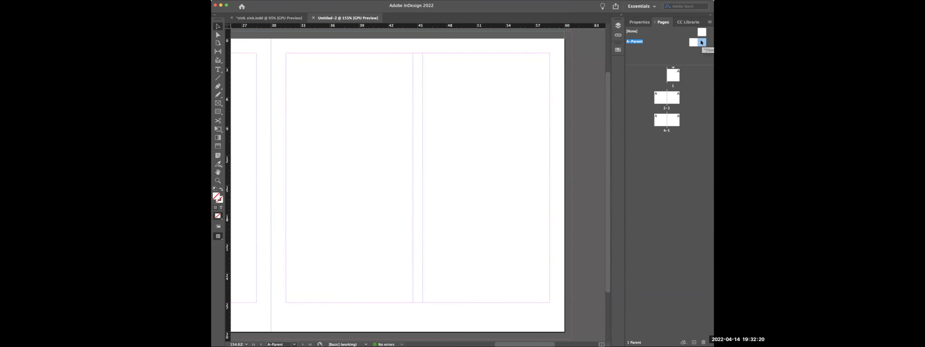
double_click(692, 42)
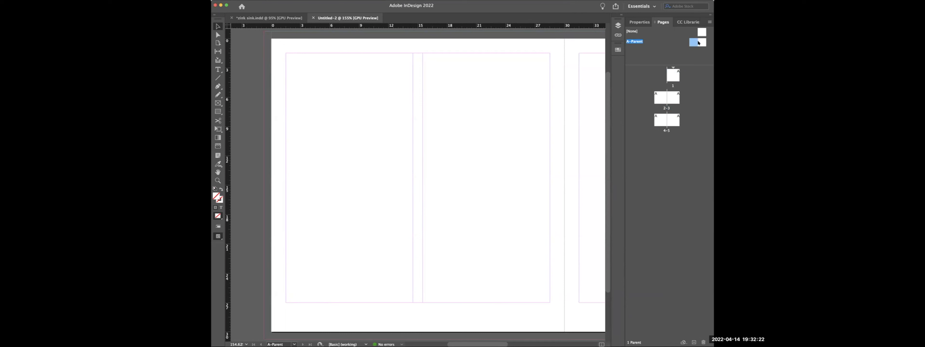
left_click(700, 43)
double_click(658, 96)
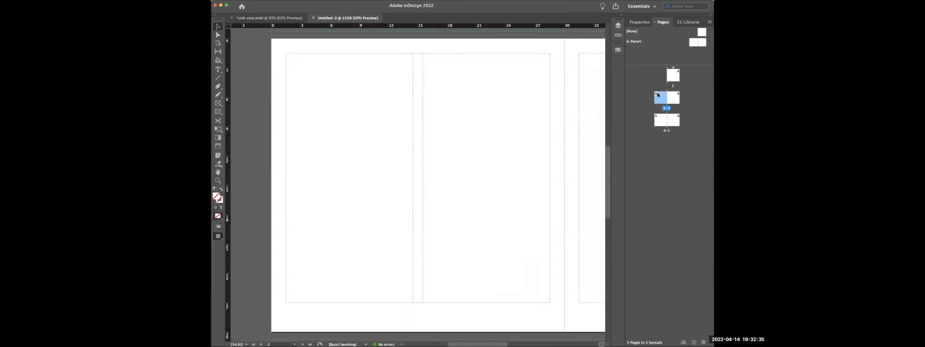
- Set the current document spread to a single column in Margins and Columns
left_click(294, 3)
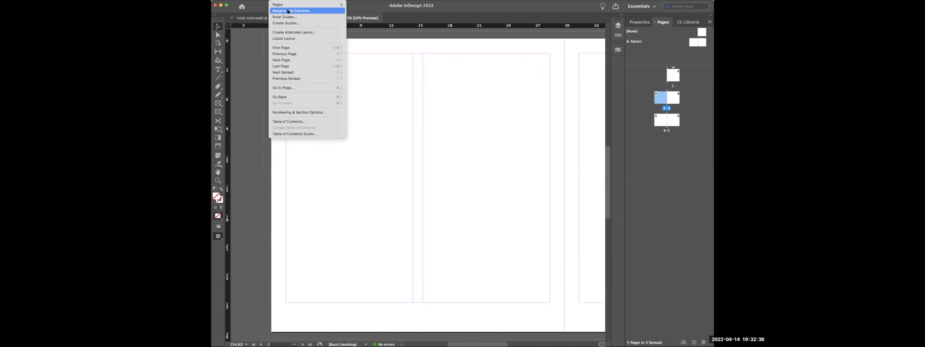
left_click(288, 11)
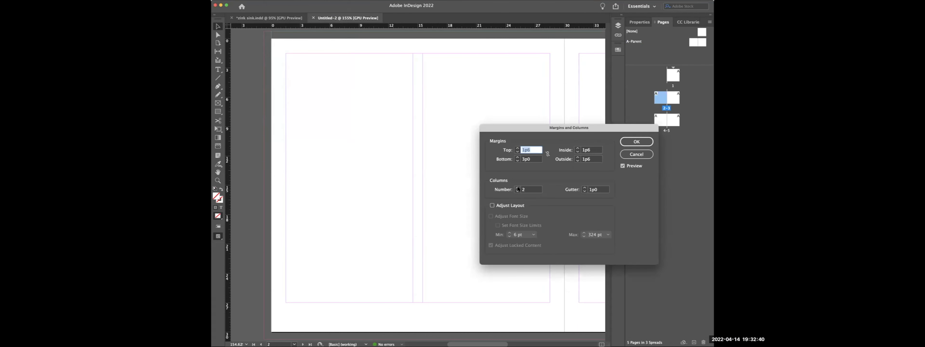
left_click(518, 191)
left_click(626, 141)
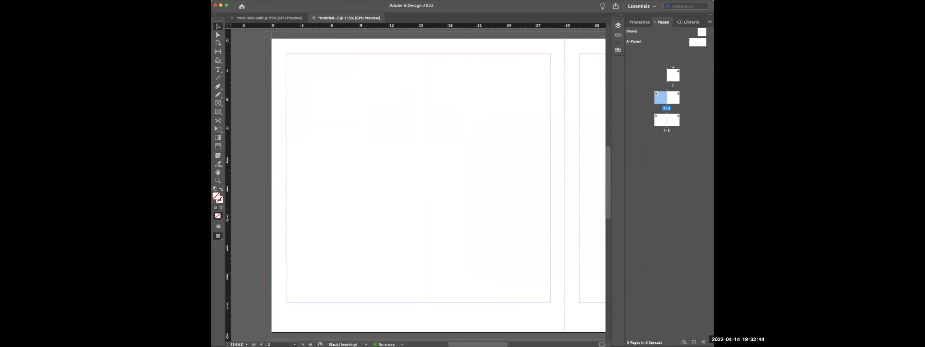
- Scroll through the spreads, then undo the single-column change
scroll(416, 185, "right", 10)
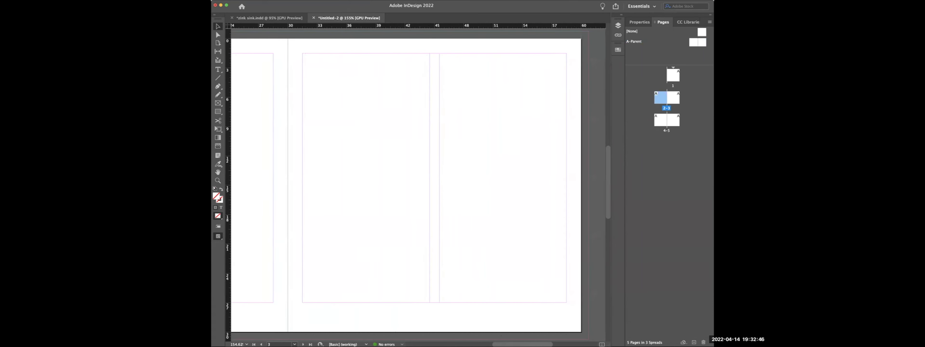
scroll(501, 341, "left", 3)
scroll(487, 302, "down", 10)
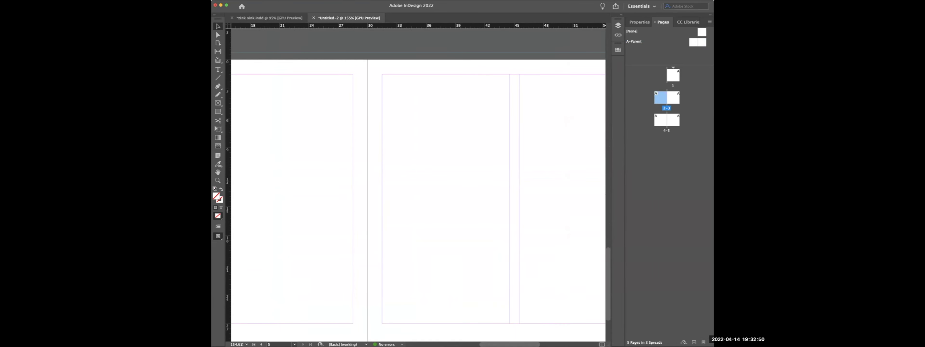
scroll(419, 183, "left", 12)
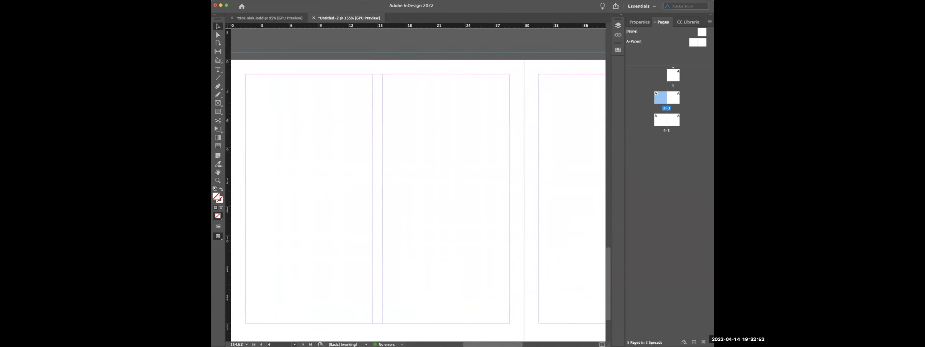
scroll(469, 286, "right", 6)
scroll(469, 287, "left", 2)
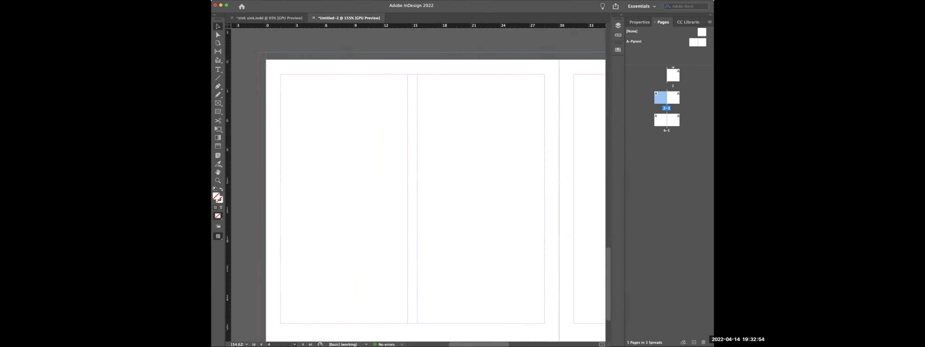
scroll(489, 268, "up", 10)
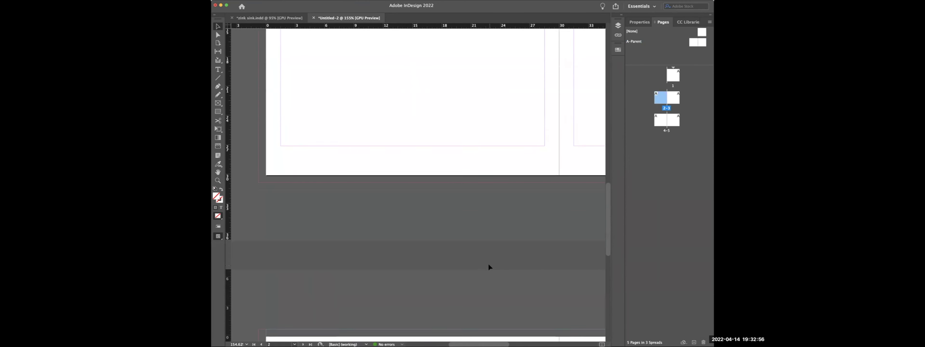
key("super+z")
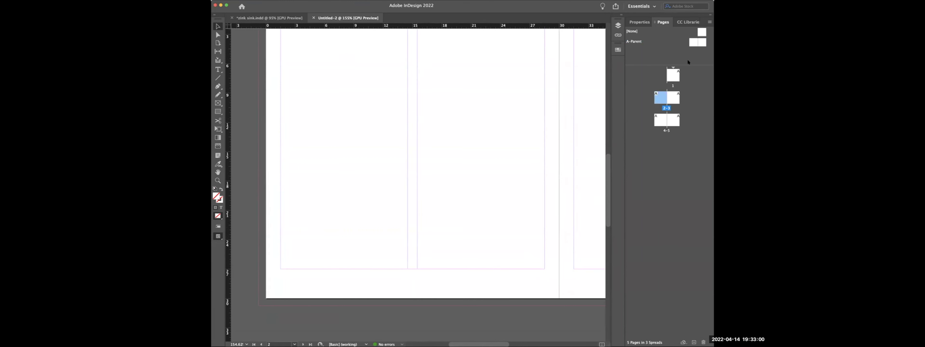
- Open the A-Parent spread, fit it, and set its left page to one column
double_click(692, 42)
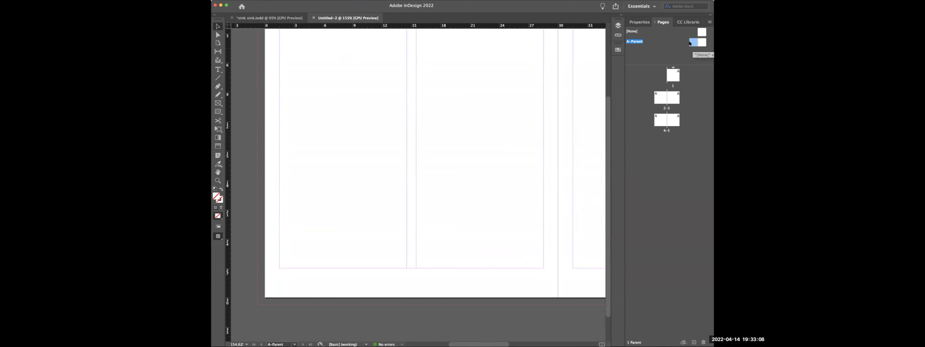
key("super+0")
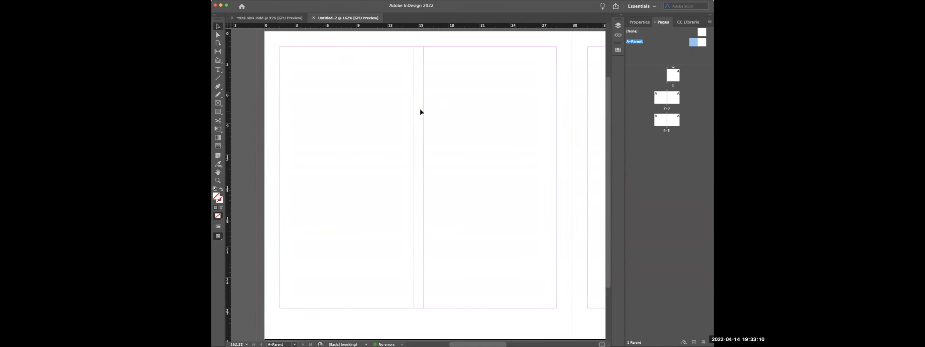
left_click(277, 0)
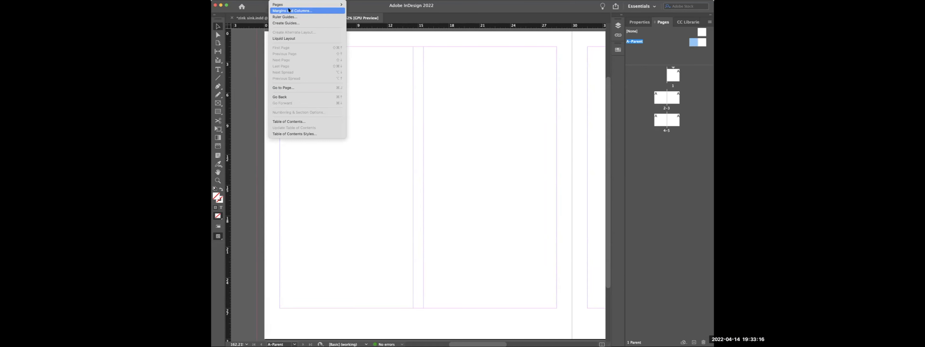
left_click(289, 10)
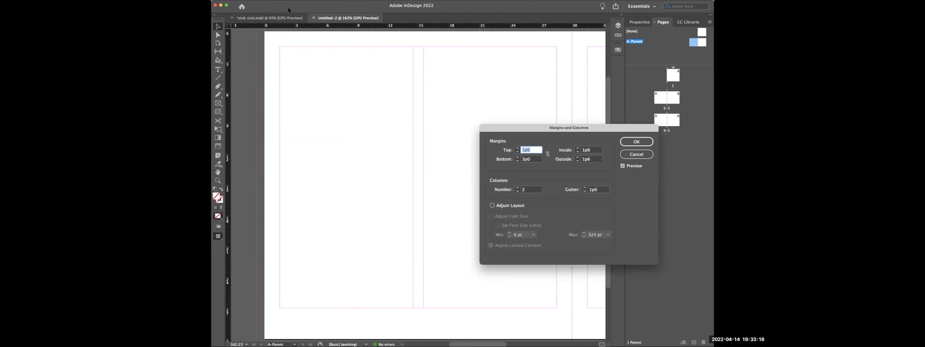
left_click(517, 191)
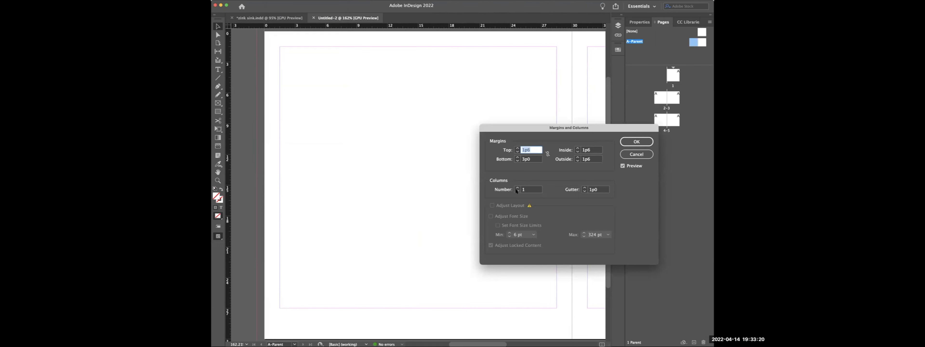
left_click(635, 142)
- Check pages 2–5 for the column change, then return to the A-Parent spread
double_click(661, 98)
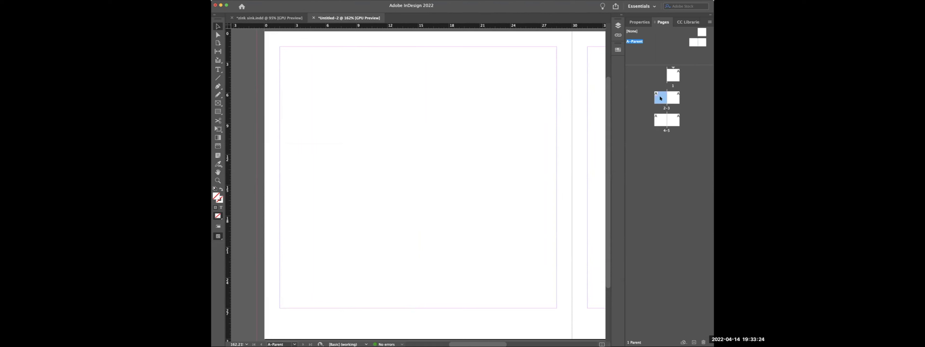
double_click(673, 97)
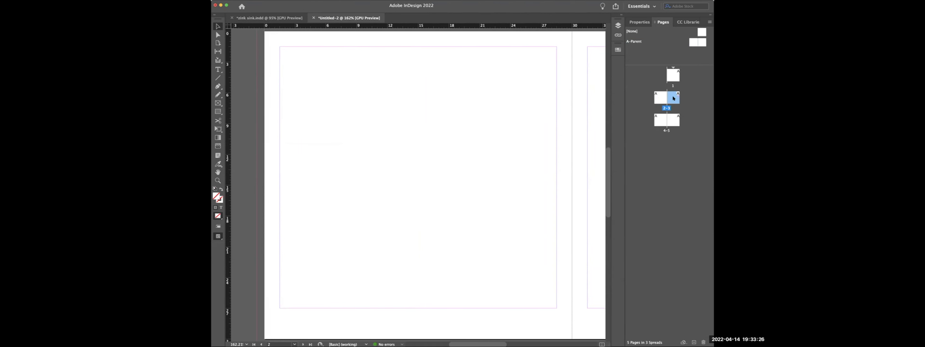
double_click(660, 119)
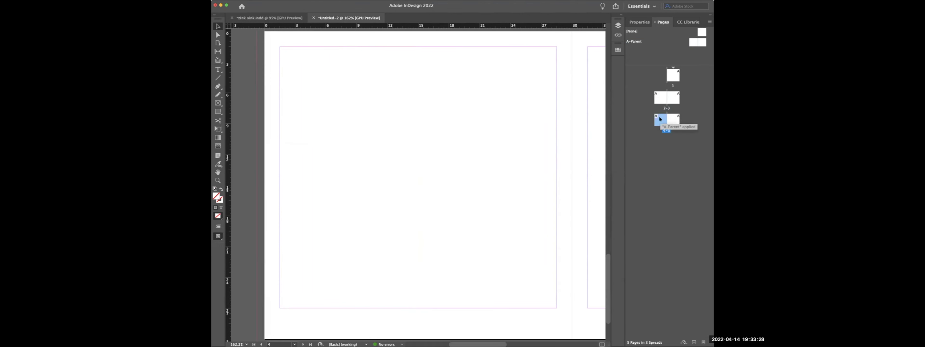
double_click(671, 120)
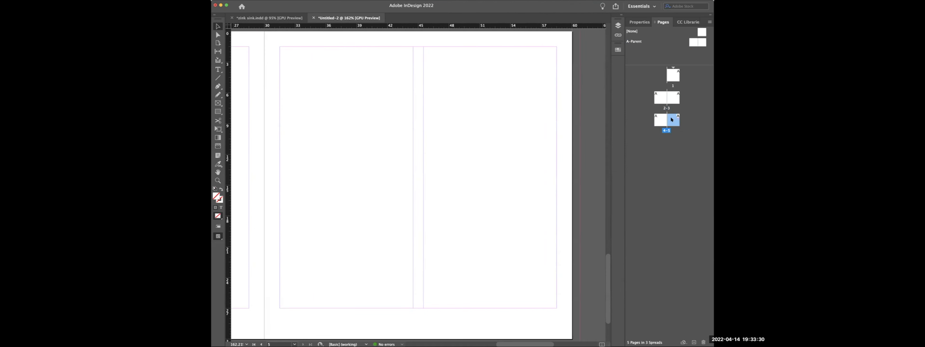
double_click(662, 97)
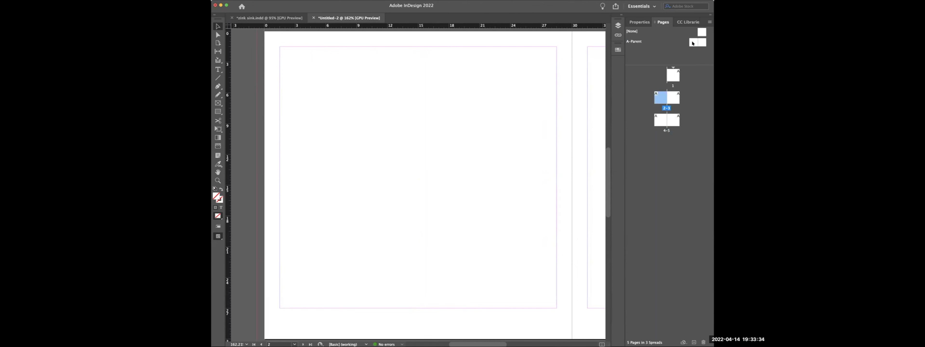
double_click(703, 41)
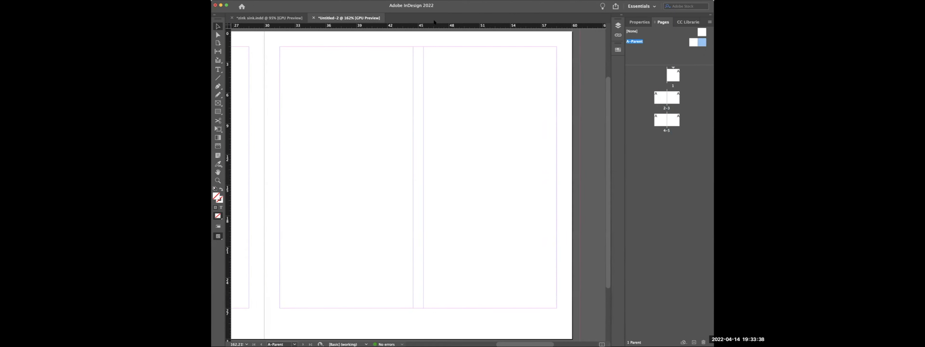
left_click(275, 0)
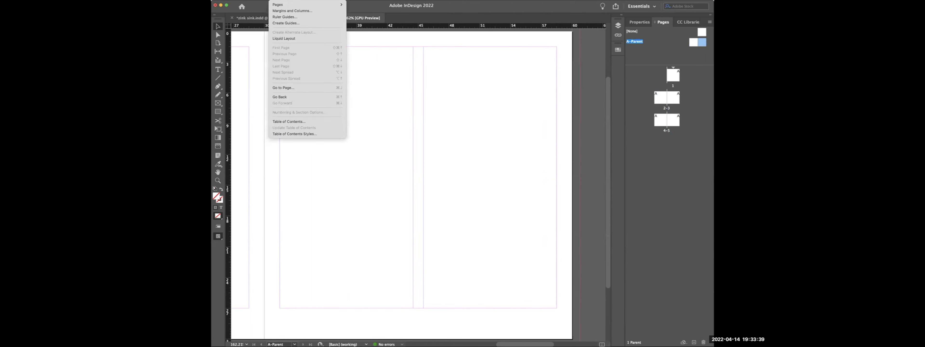
- Set the right A-Parent page to one column
left_click(290, 11)
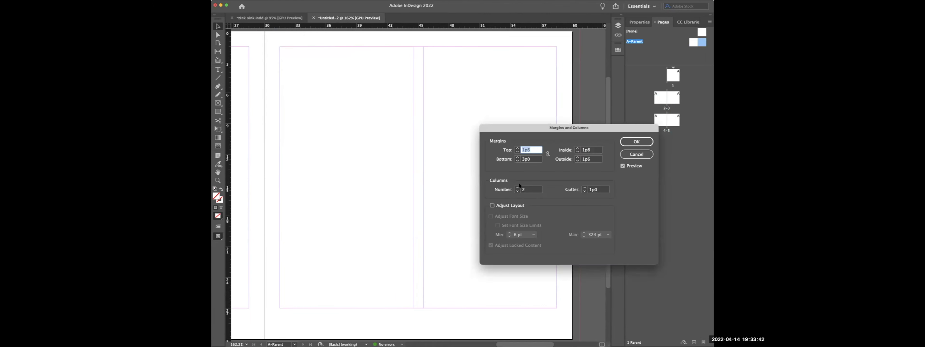
left_click(518, 191)
left_click(636, 141)
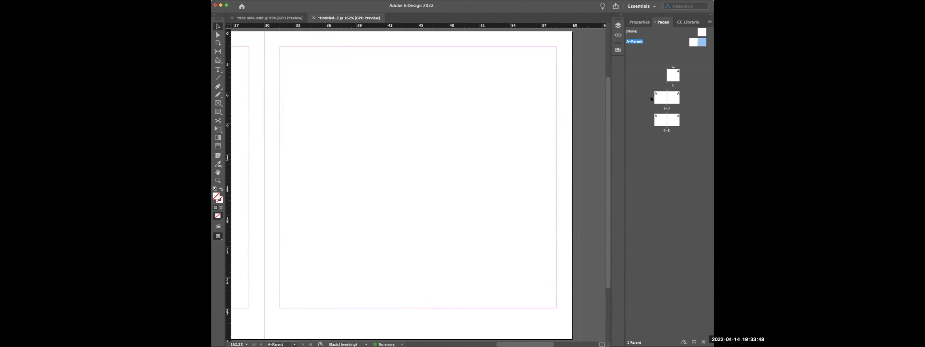
- Verify that pages 2–5 now show a single column
double_click(663, 97)
double_click(669, 98)
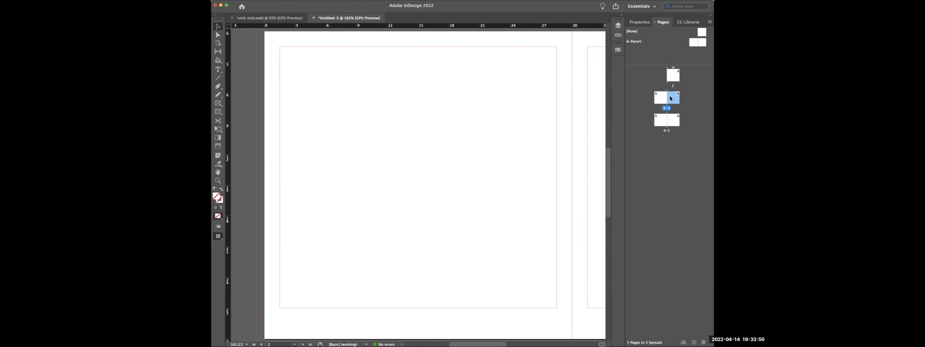
double_click(657, 122)
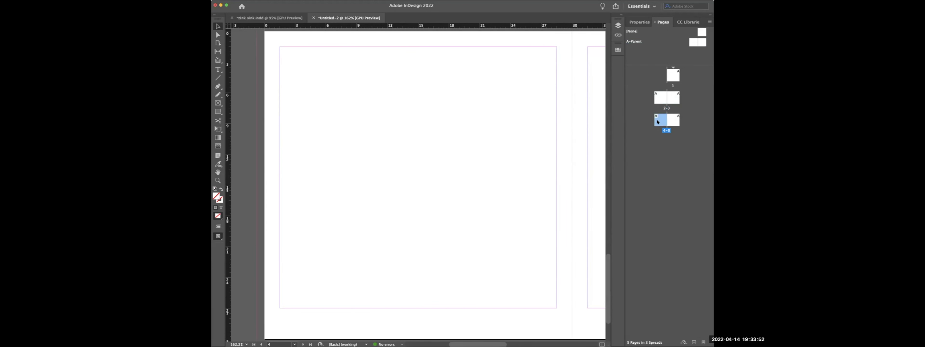
double_click(674, 123)
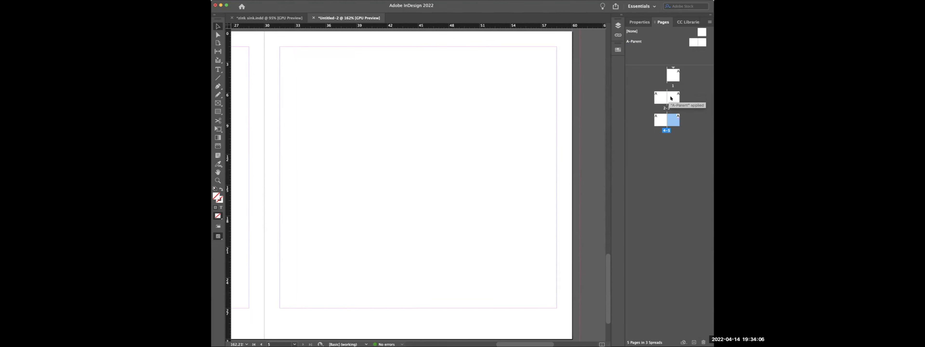
- Draw a magenta-filled rectangle across the middle of the A-Parent spread
left_click(692, 41)
double_click(692, 42)
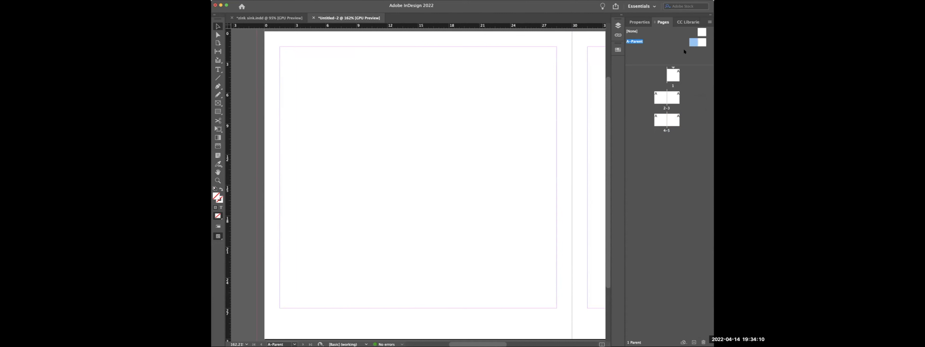
left_click(218, 111)
mouse_move(477, 101)
left_mouse_down()
mouse_move(548, 140)
mouse_move(600, 188)
left_mouse_up()
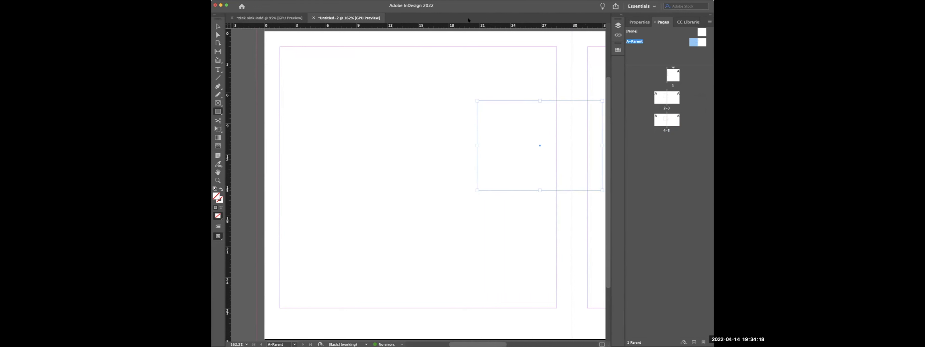
left_click(639, 22)
left_click(632, 91)
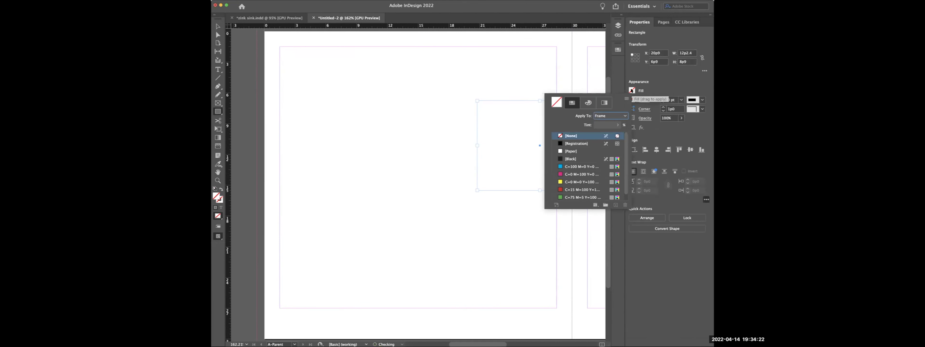
left_click(569, 173)
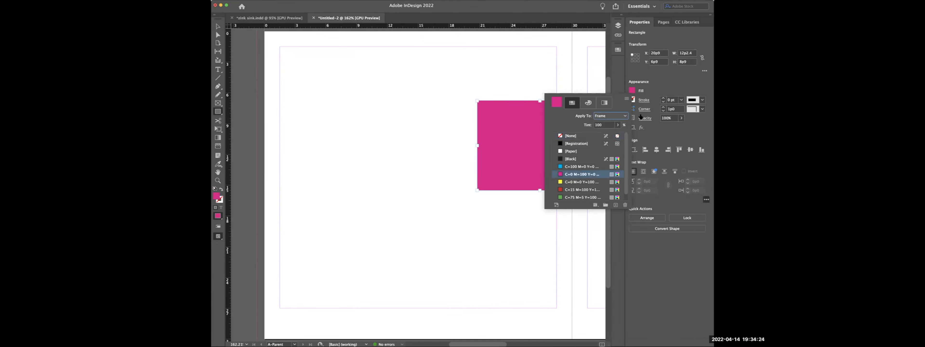
left_click(679, 36)
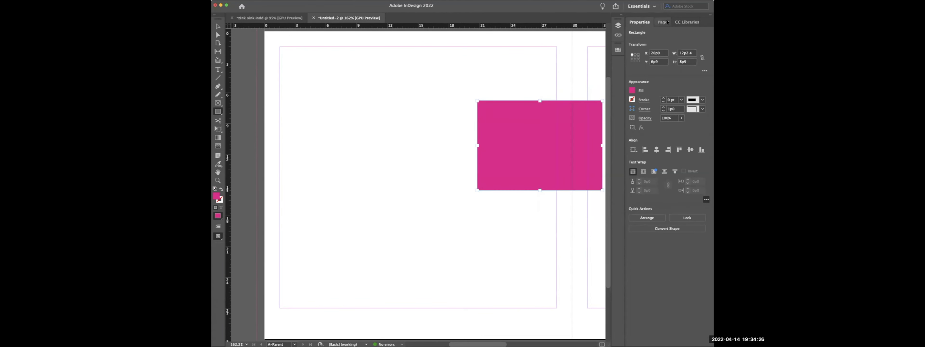
- Check the rectangle on pages 1, 3 and 5, then reopen the A-Parent spread
left_click(662, 21)
key("super+alt+0")
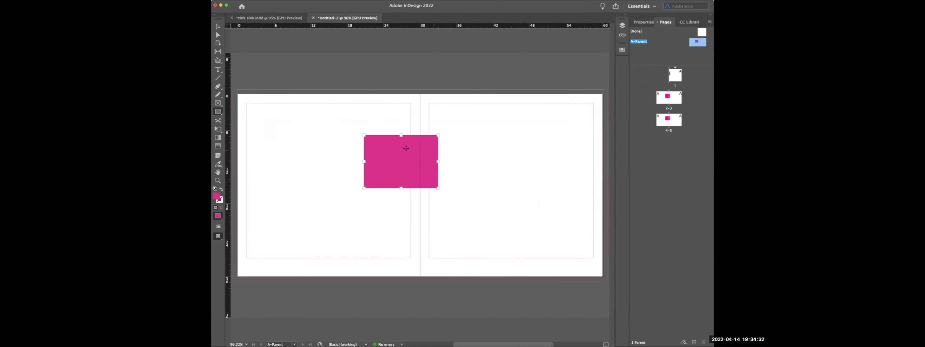
double_click(676, 77)
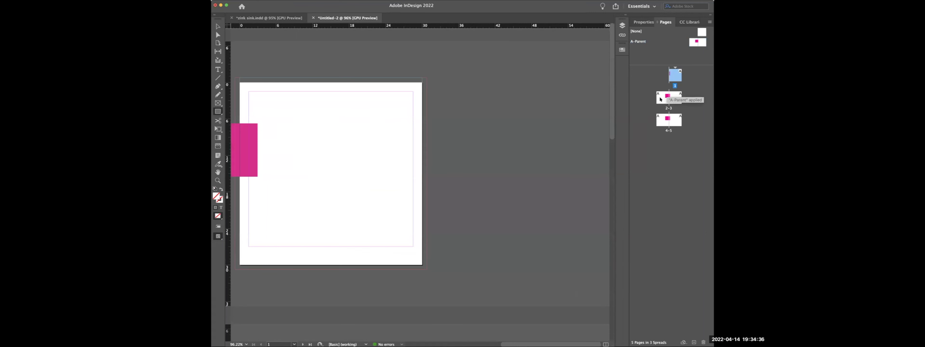
double_click(667, 96)
double_click(676, 98)
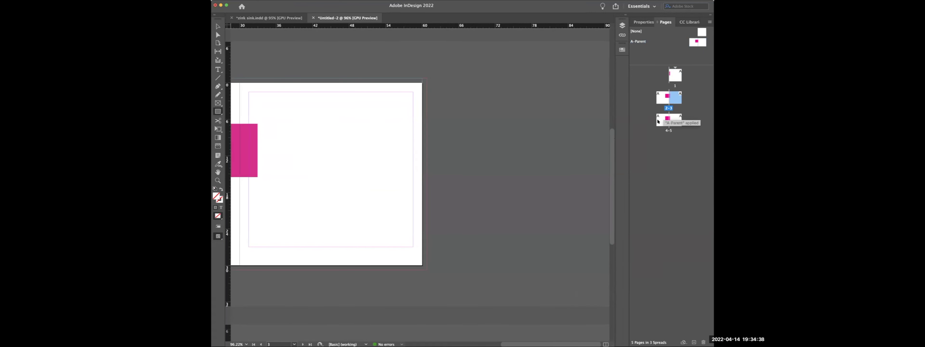
double_click(667, 119)
double_click(672, 121)
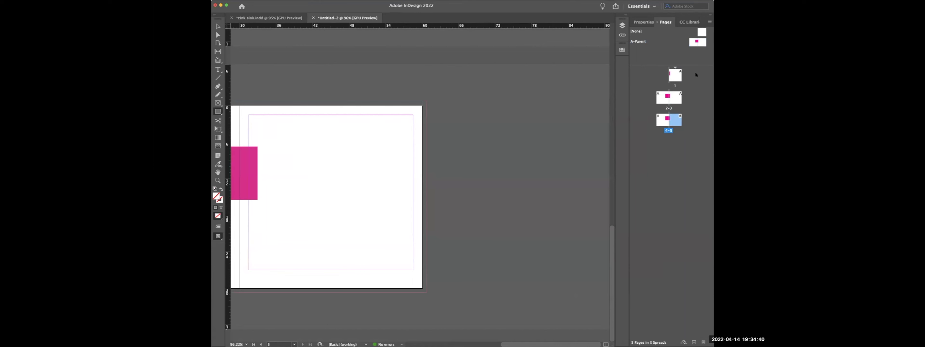
double_click(694, 43)
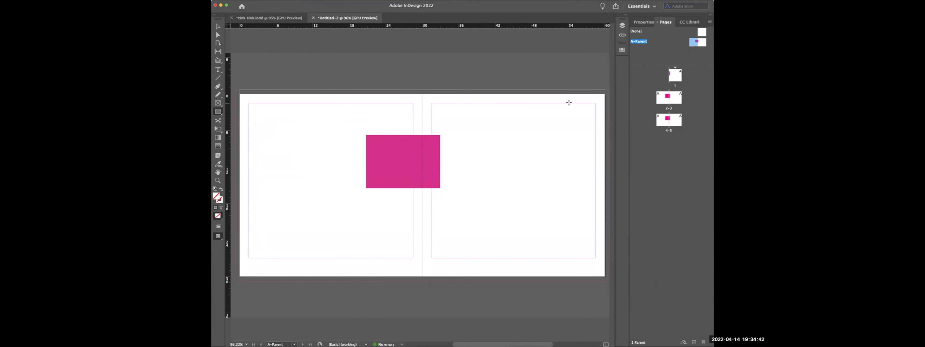
- Flatten the magenta square into a wide bar and fill it with the green C=75 M=5 Y=100 K=0 swatch
left_click(218, 27)
left_click_drag(366, 135, 474, 197)
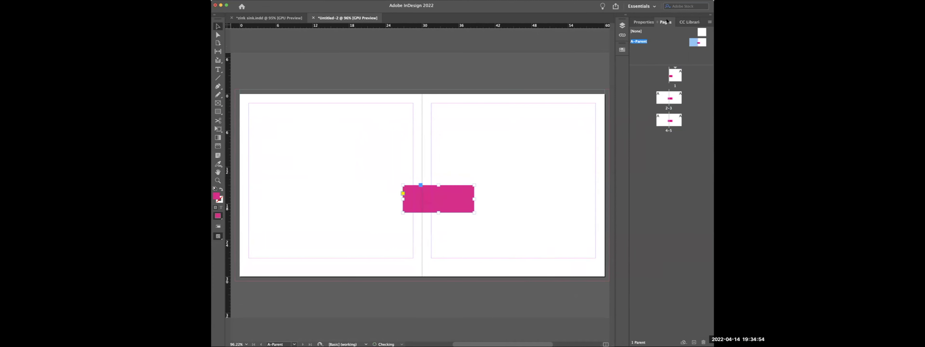
left_click(622, 50)
left_click(551, 130)
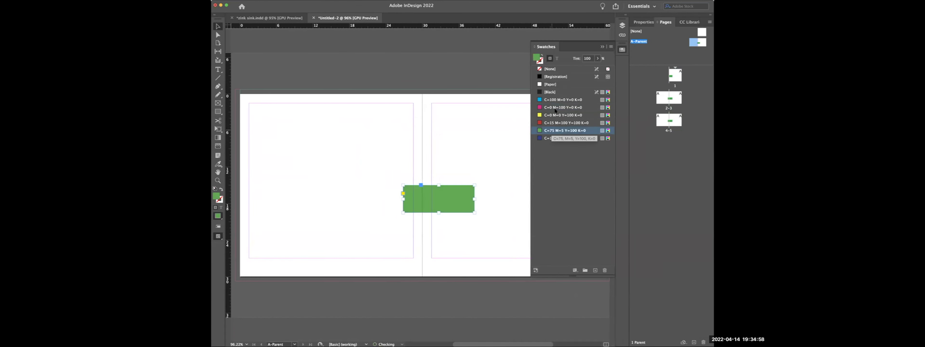
left_click(649, 65)
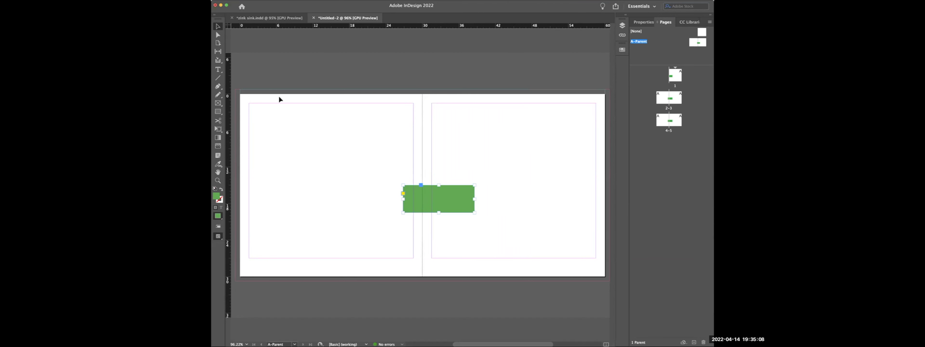
- Move the green bar to the left page's top-left, reshape it wider and shorter, and type 'Alphabet' inside it
left_click_drag(444, 194, 291, 110)
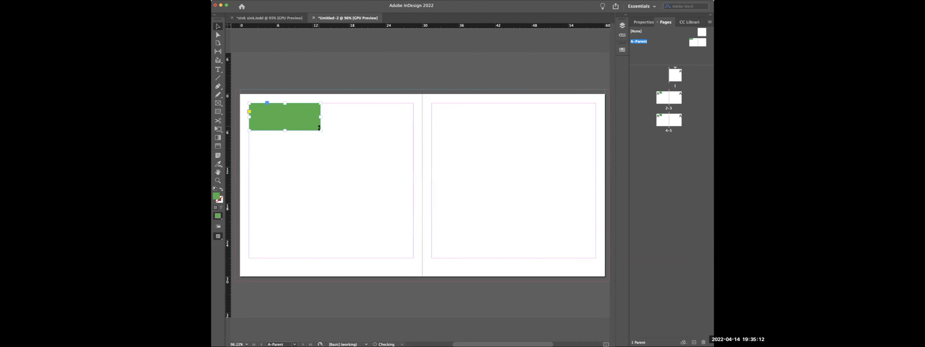
left_click_drag(319, 129, 331, 116)
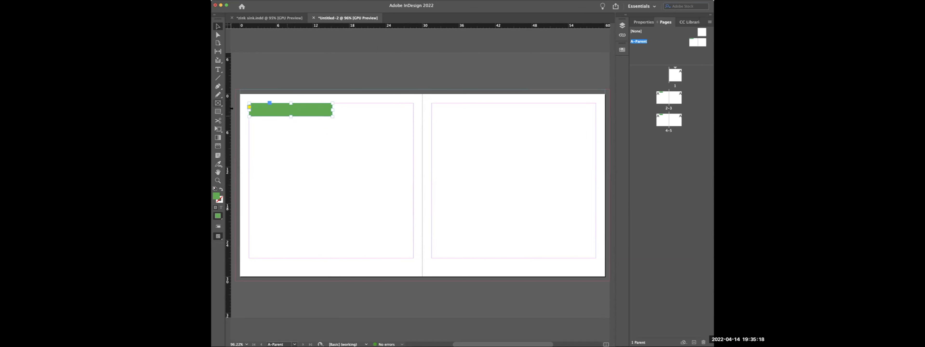
left_click(218, 69)
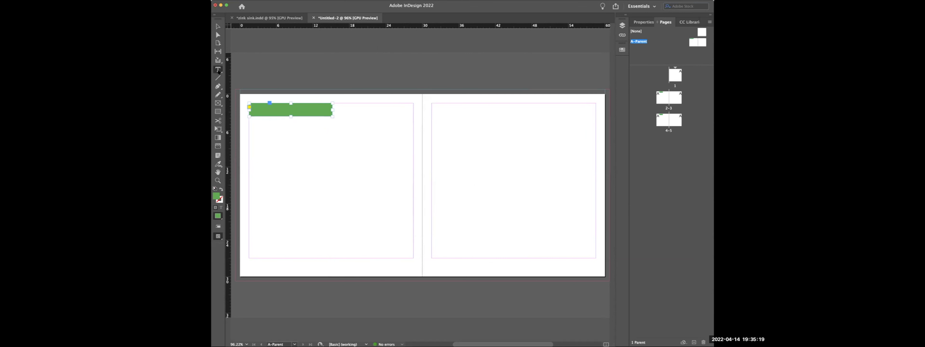
left_click(258, 109)
type("Alphabet")
key("Escape")
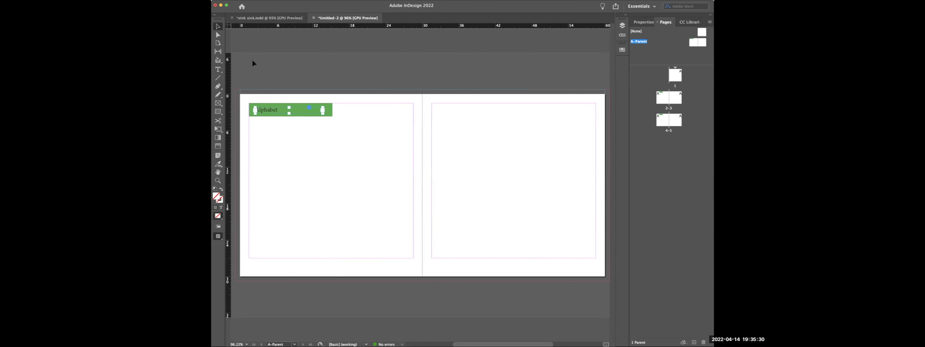
left_click(334, 146)
- Display the pages 4–5 spread from the Pages panel
left_click(661, 97)
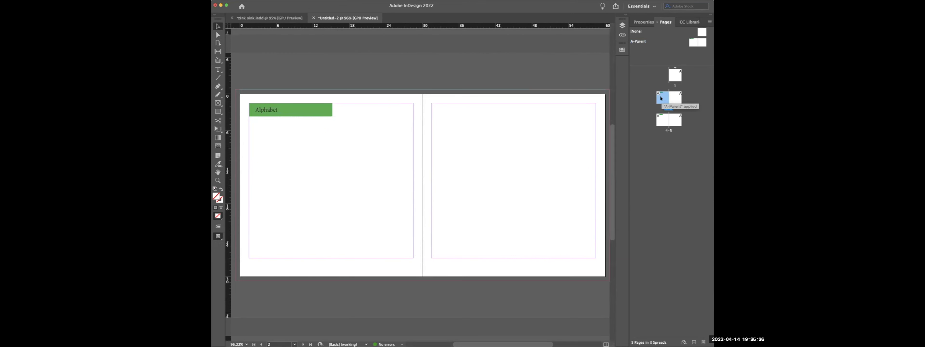
double_click(662, 121)
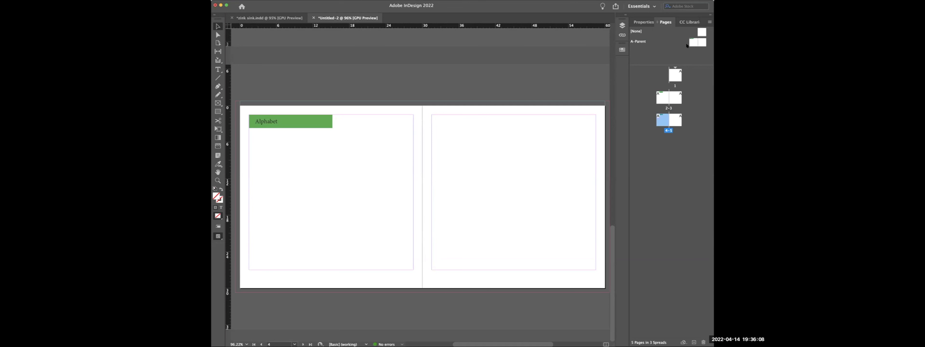
- Add three A-Parent spreads after 4–5, creating spreads 6–7, 8–9 and 10–11
left_click(699, 43)
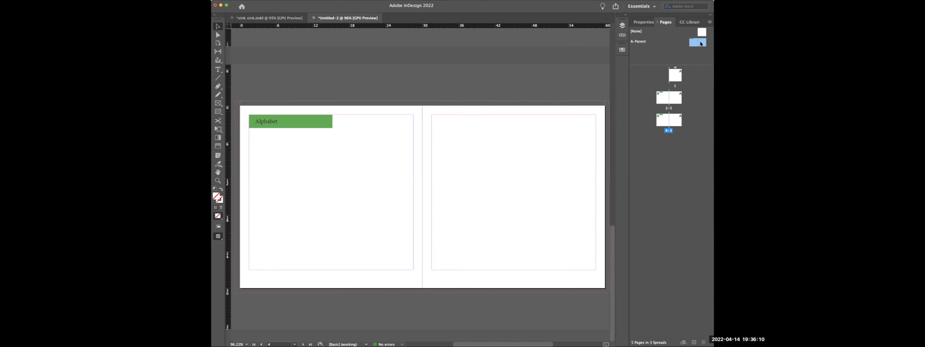
left_click_drag(694, 43, 686, 130)
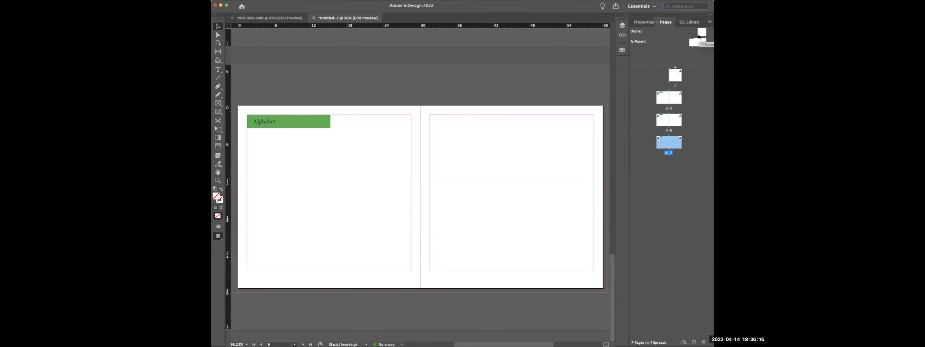
left_click(694, 42)
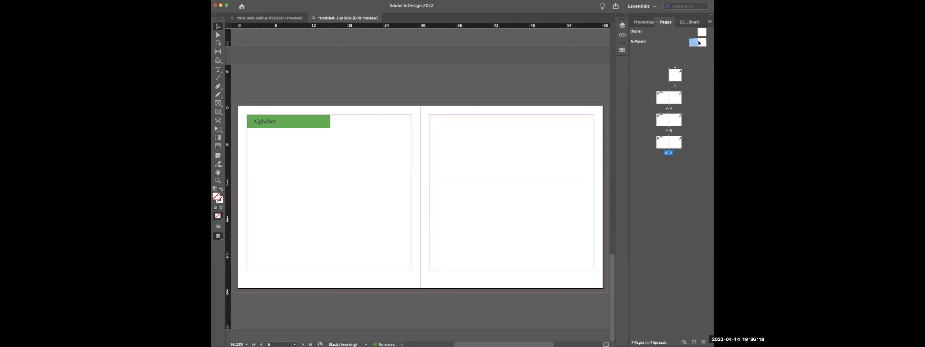
left_click_drag(693, 42, 681, 147)
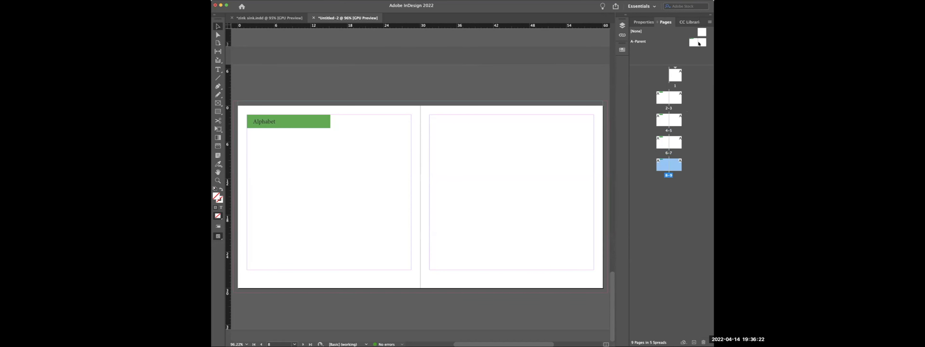
left_click(694, 42)
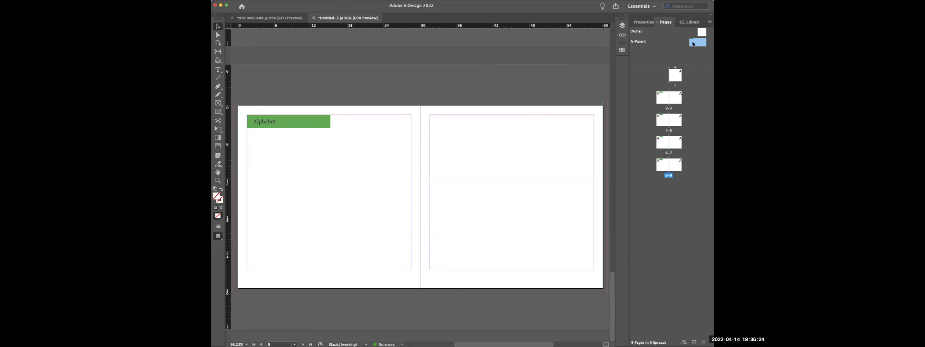
left_click_drag(693, 43, 662, 185)
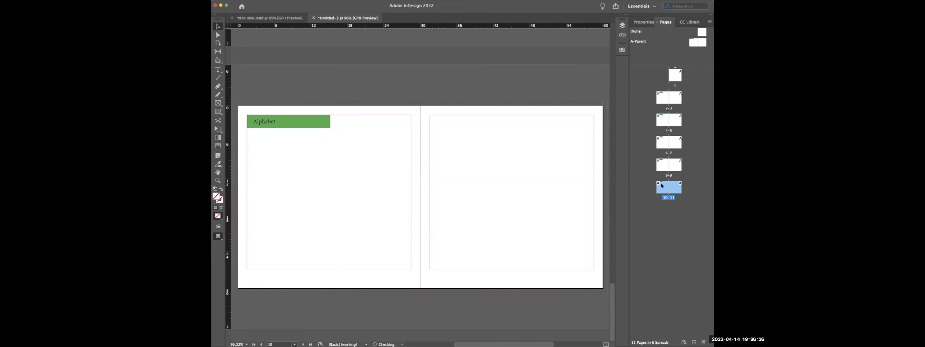
left_click(643, 77)
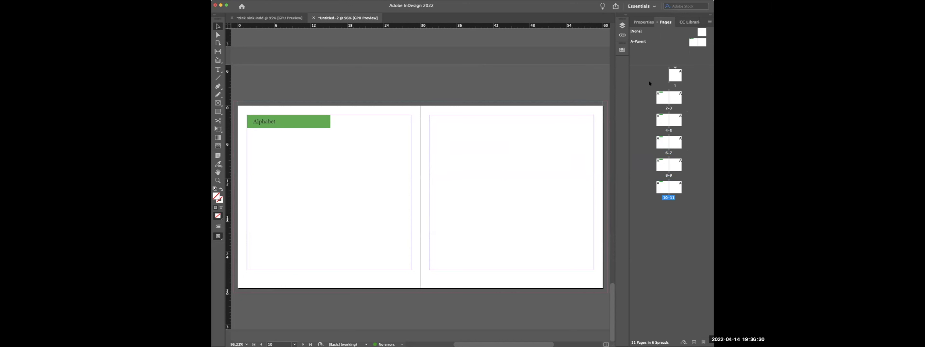
- On page 1, set the section options to include the section prefix in page numbers
double_click(674, 75)
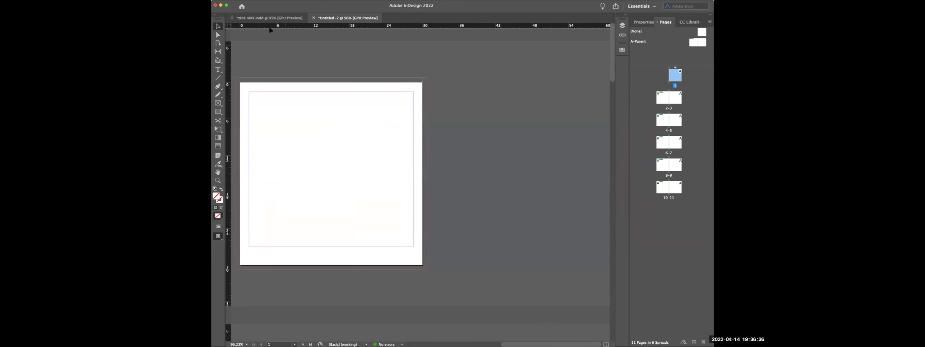
left_click(279, 1)
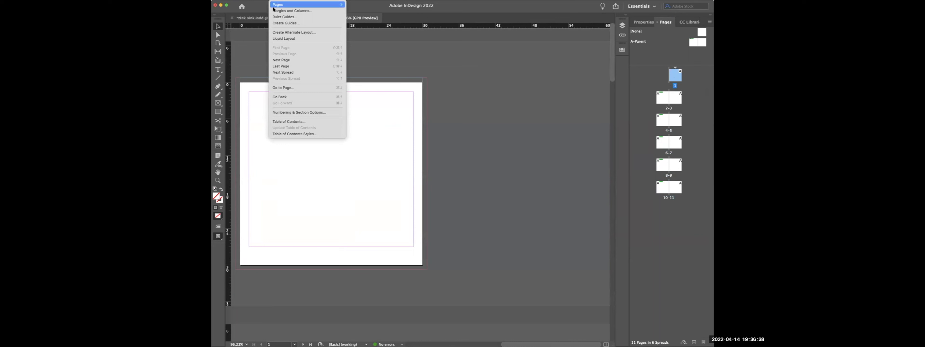
left_click(300, 113)
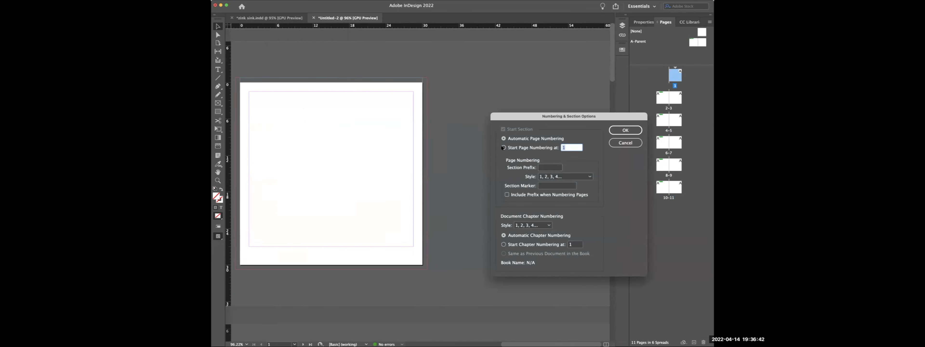
left_click(542, 168)
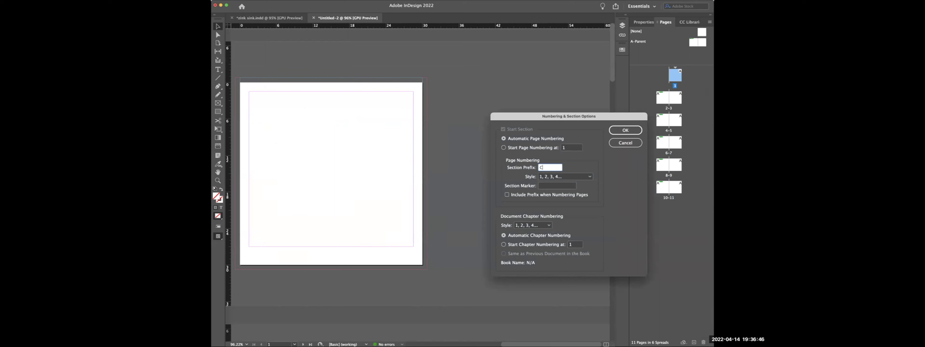
left_click(507, 194)
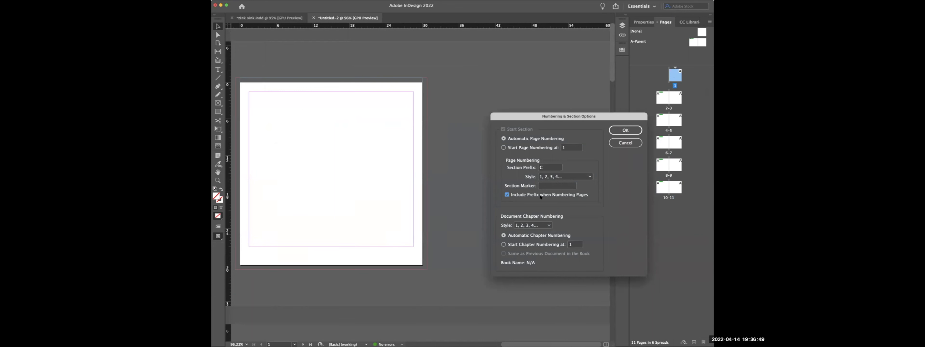
left_click(624, 130)
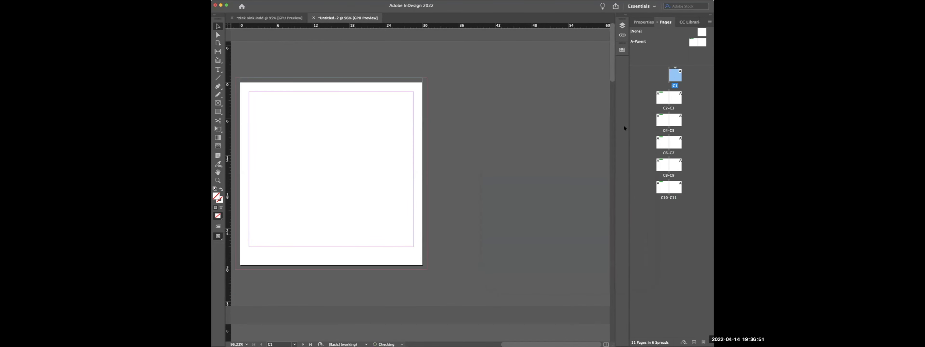
- From page C3, start a new section numbered in lowercase roman numerals (i, ii, iii)
double_click(674, 96)
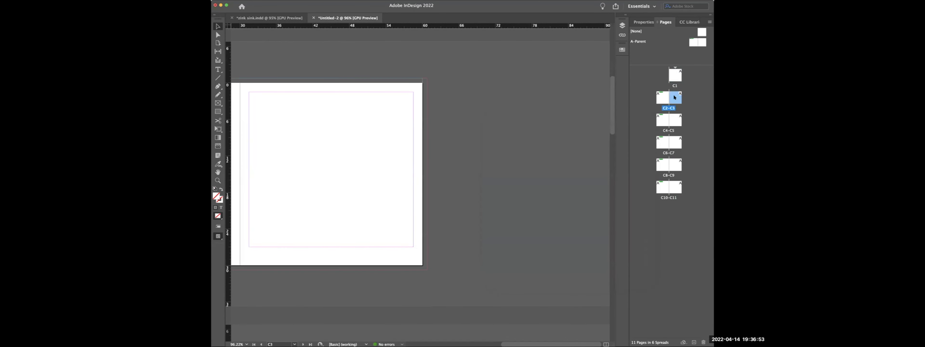
left_click(293, 4)
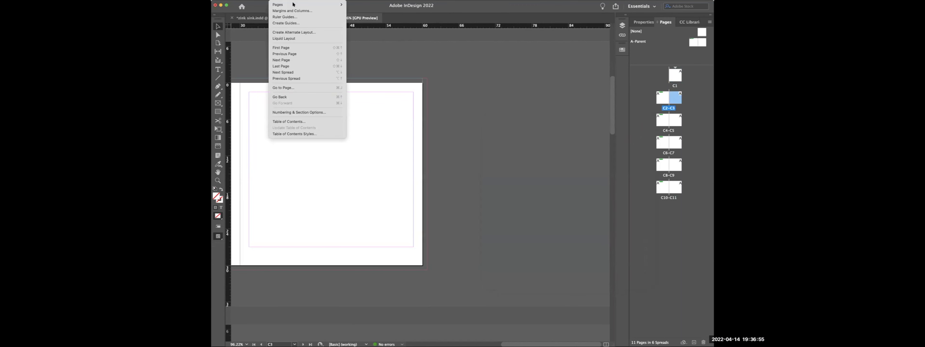
left_click(308, 112)
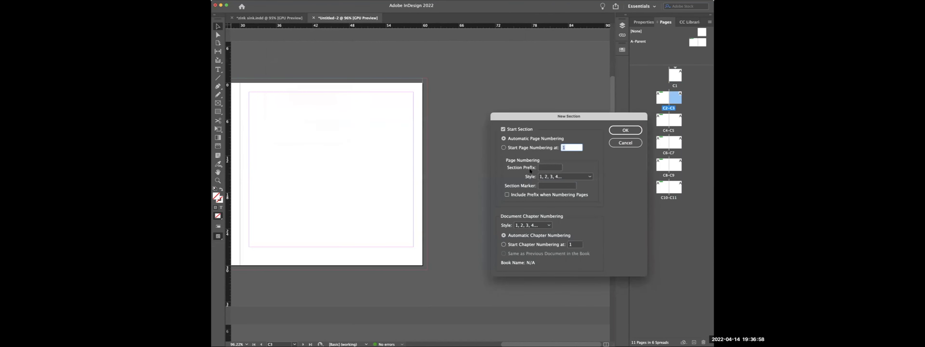
left_click(504, 148)
left_click(570, 175)
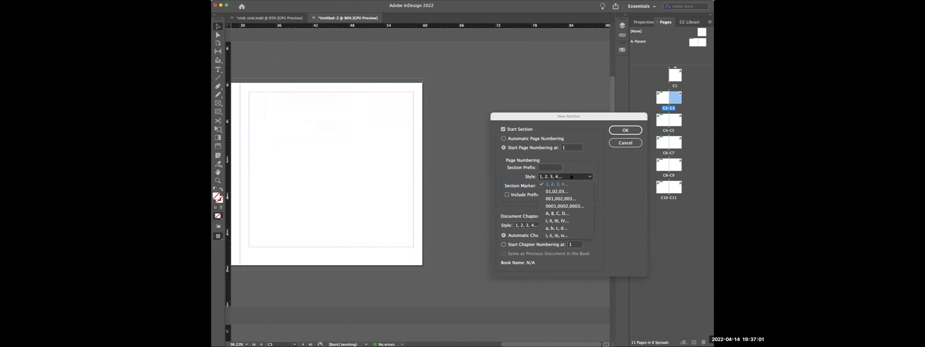
left_click(559, 236)
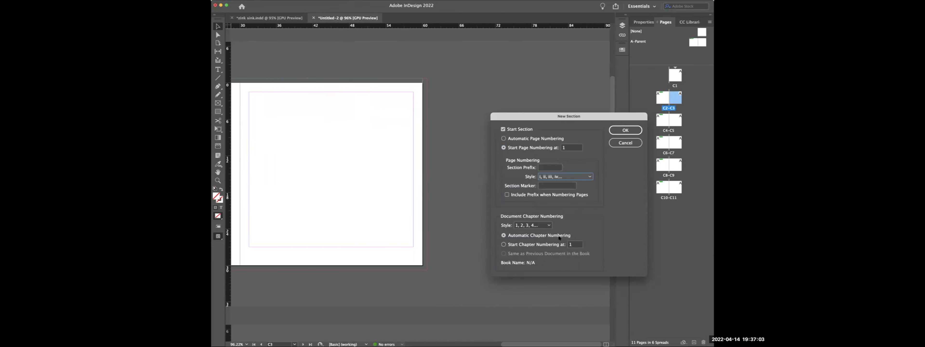
left_click(624, 131)
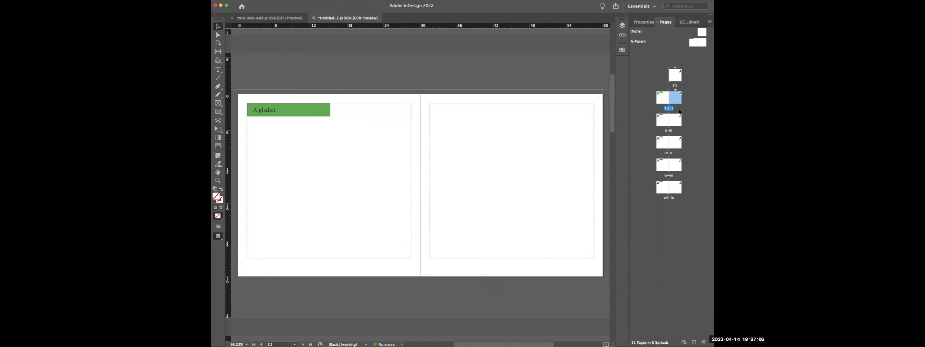
- On page v, start a new section with arabic numbering restarting at 1
double_click(674, 144)
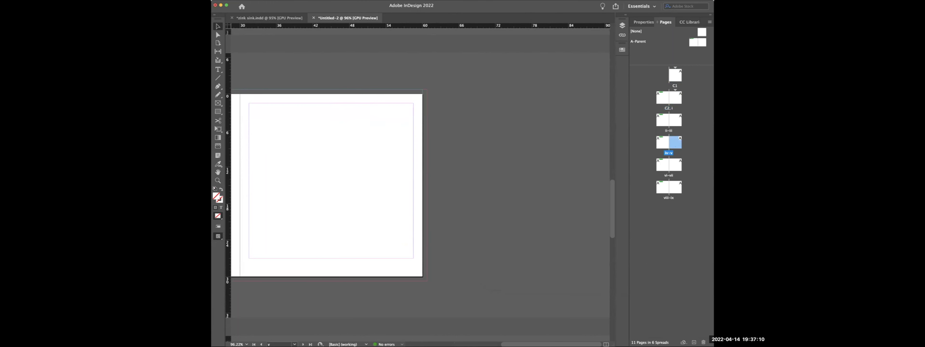
left_click(277, 0)
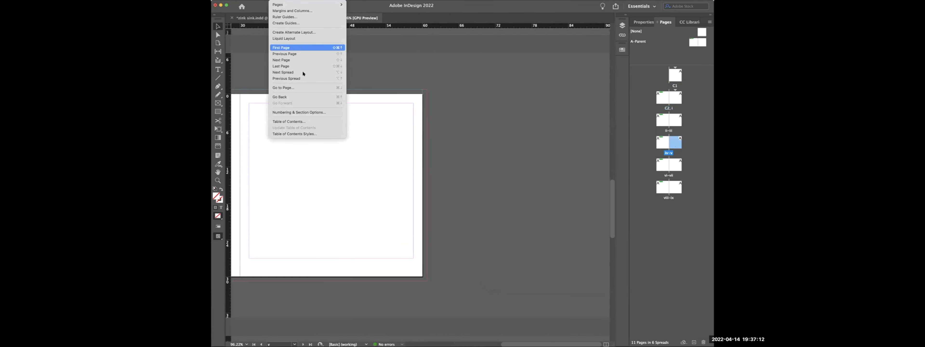
left_click(308, 111)
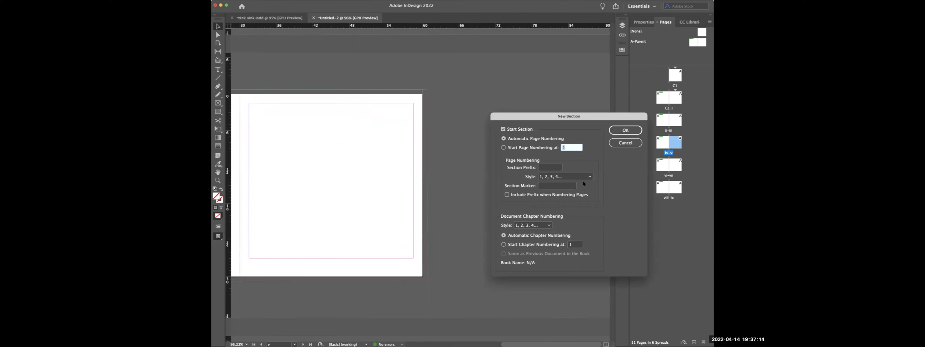
left_click(504, 147)
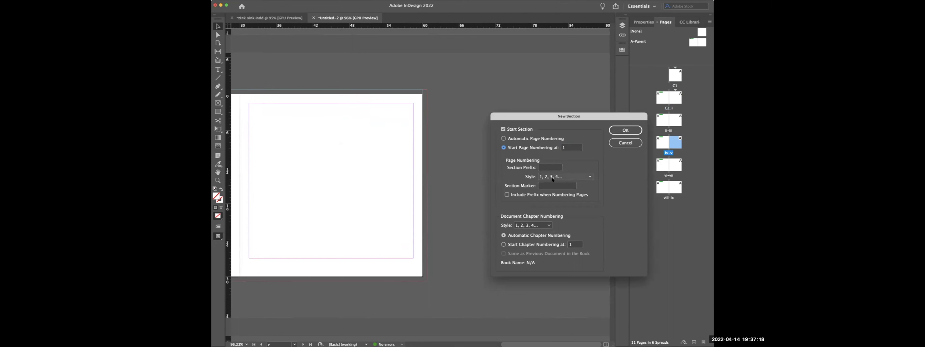
left_click(623, 132)
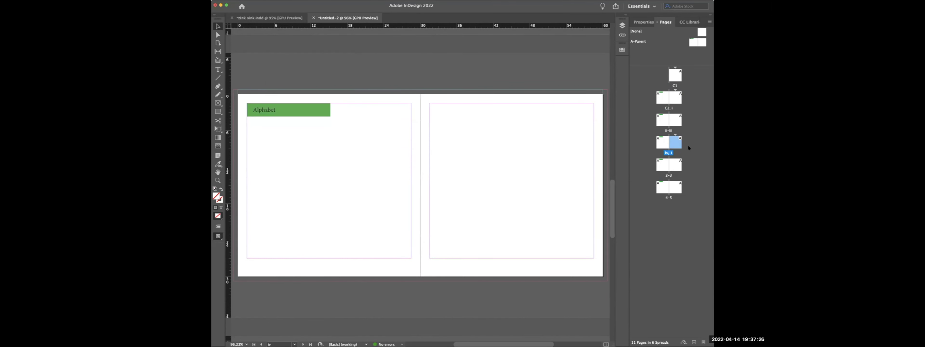
left_click(611, 163)
- On the zoomed-in A-Parent page, place a horizontal guide near the page bottom
double_click(693, 43)
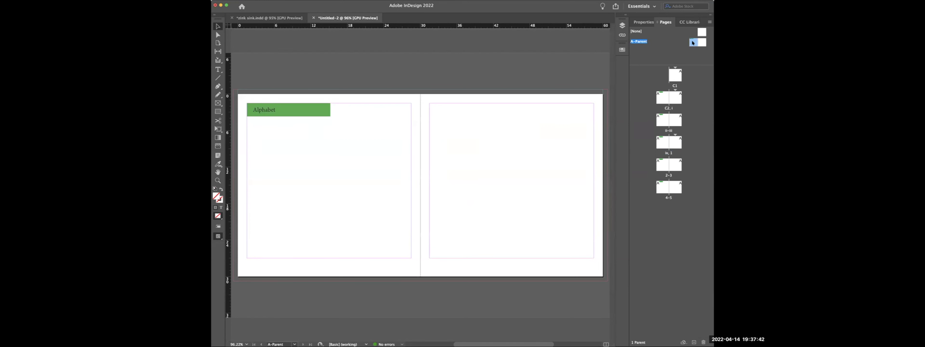
key("super+equal")
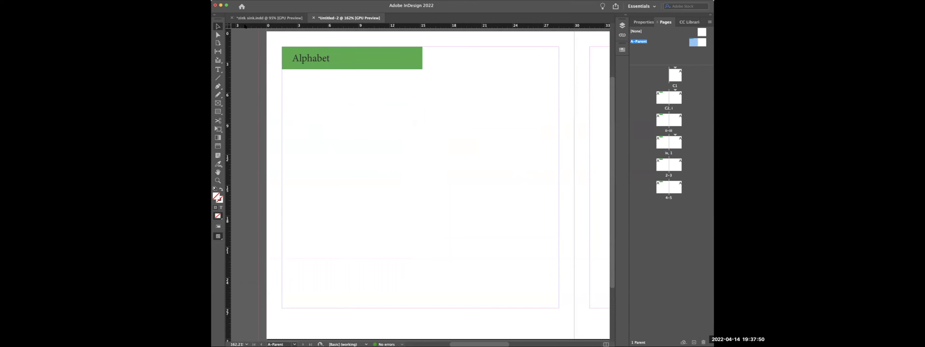
left_click_drag(245, 26, 239, 315)
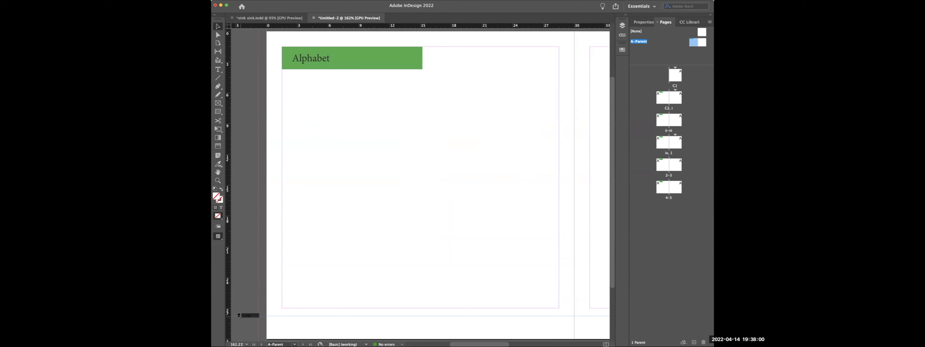
left_click_drag(238, 316, 238, 314)
left_click_drag(238, 315, 238, 316)
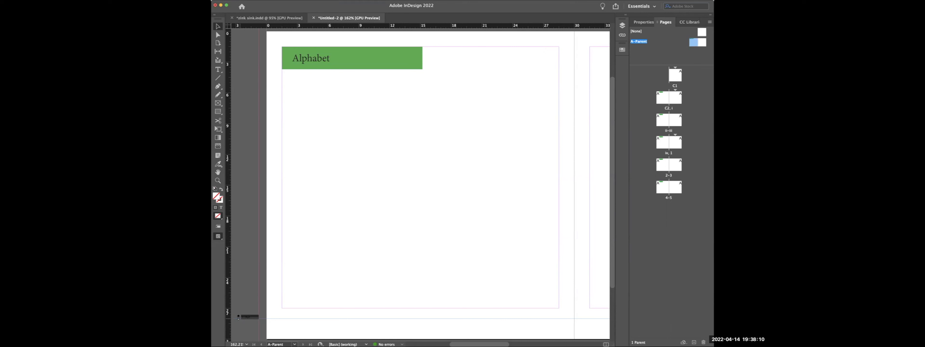
left_click_drag(238, 317, 238, 317)
left_click_drag(239, 318, 238, 316)
- Draw a small text frame on the guide at the page bottom containing the number 2
left_click(218, 69)
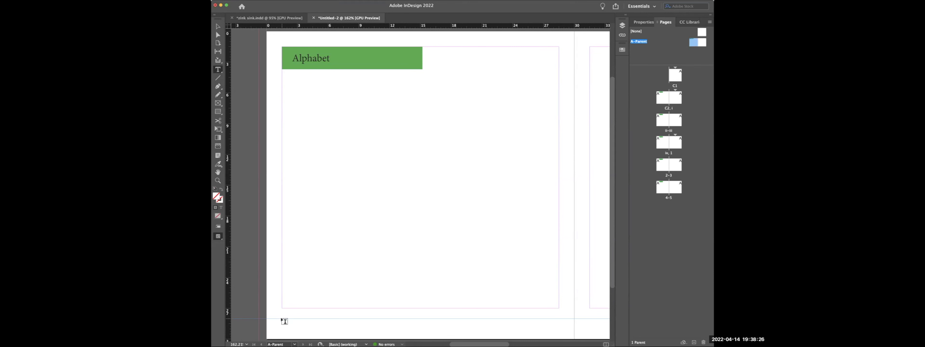
left_click_drag(282, 319, 316, 332)
type("1")
left_click_drag(286, 325, 274, 326)
type("2")
left_click(217, 28)
left_click(248, 39)
double_click(660, 101)
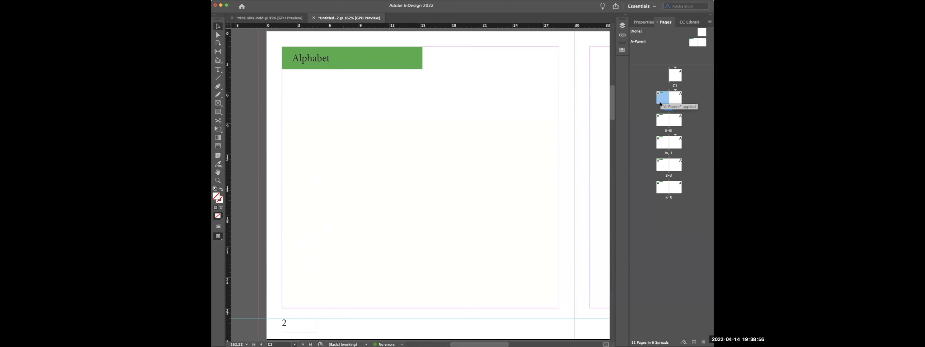
double_click(661, 122)
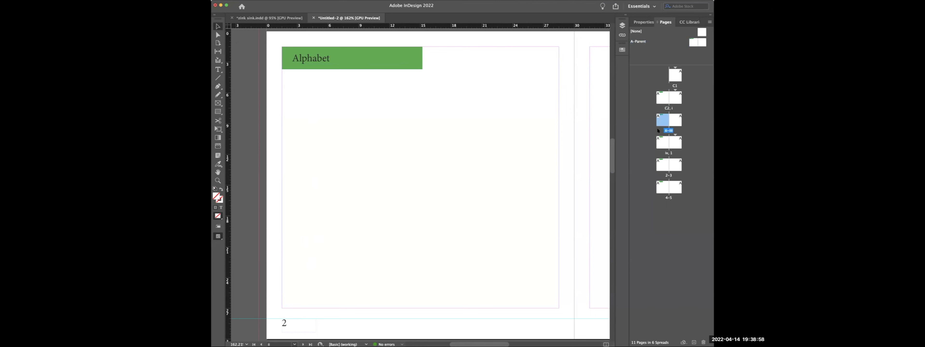
double_click(663, 143)
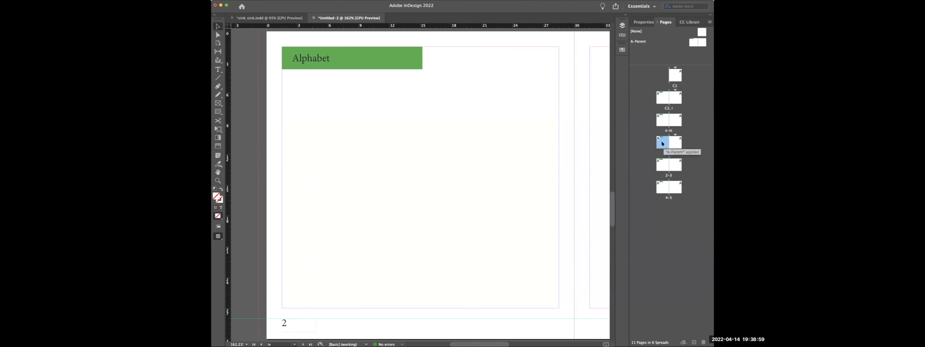
double_click(661, 162)
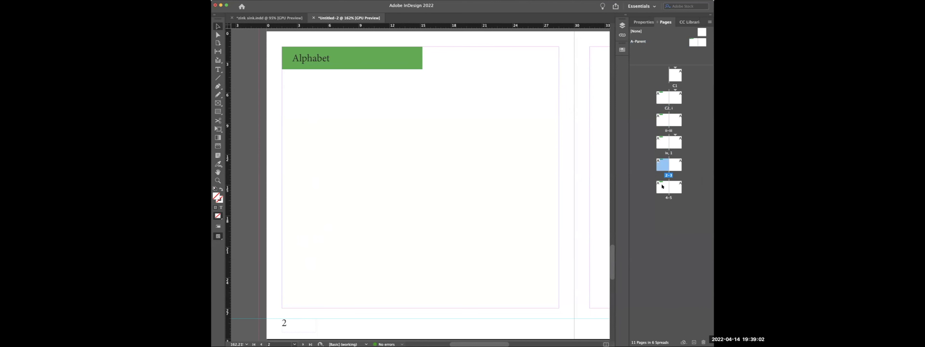
left_click(663, 186)
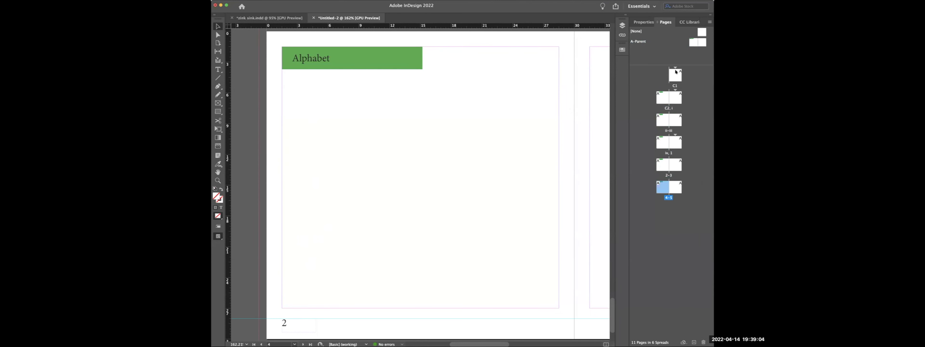
left_click(693, 43)
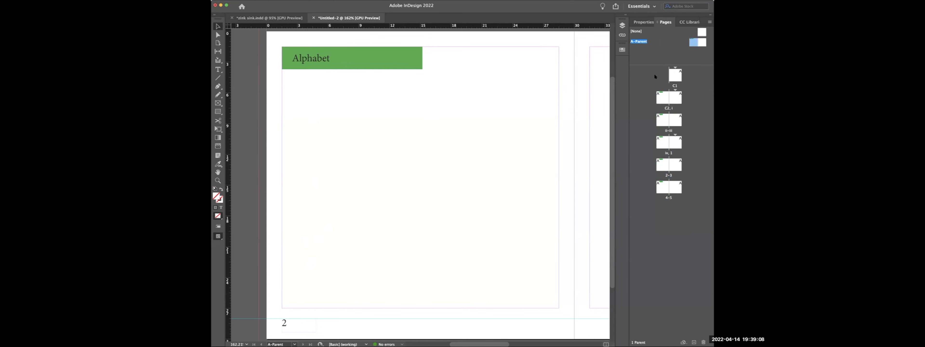
double_click(291, 325)
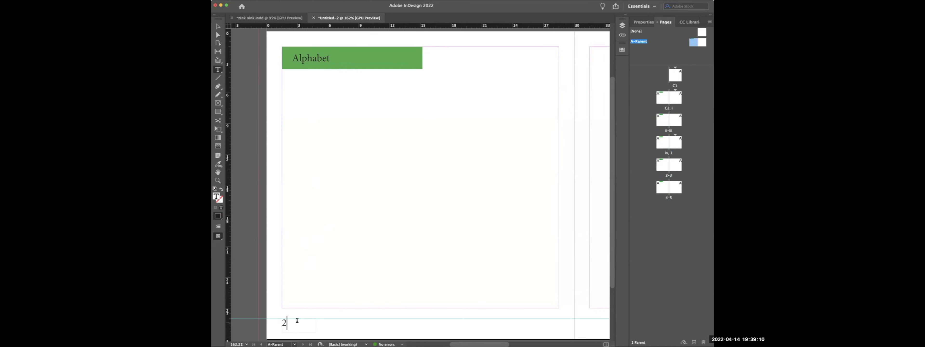
double_click(287, 323)
- Replace the 2 with a Current Page Number marker from Type > Insert Special Character > Markers
left_click(291, 0)
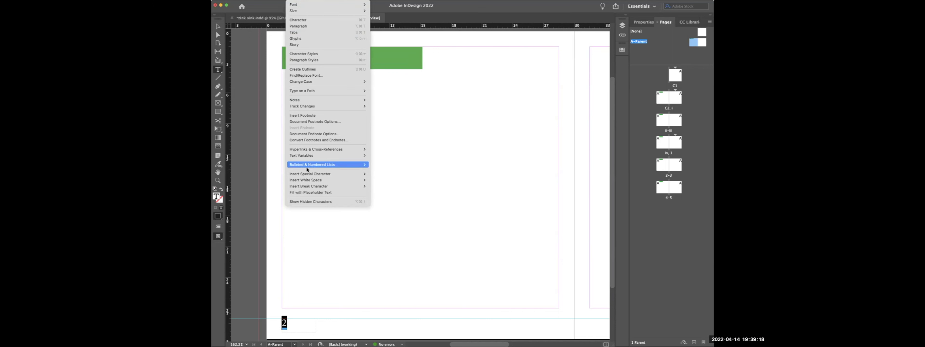
mouse_move(312, 174)
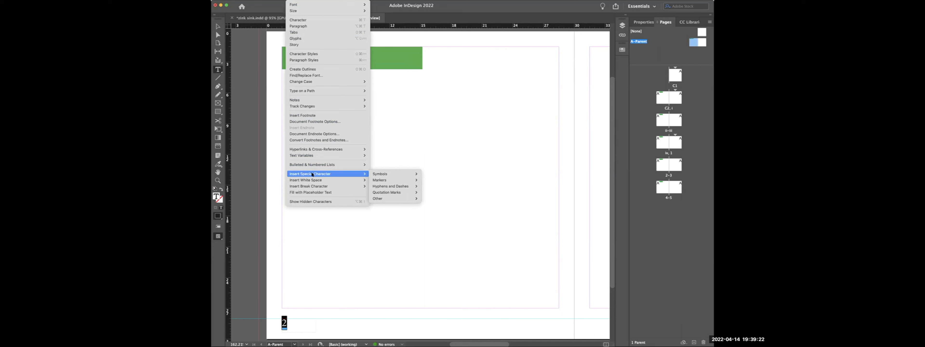
mouse_move(379, 173)
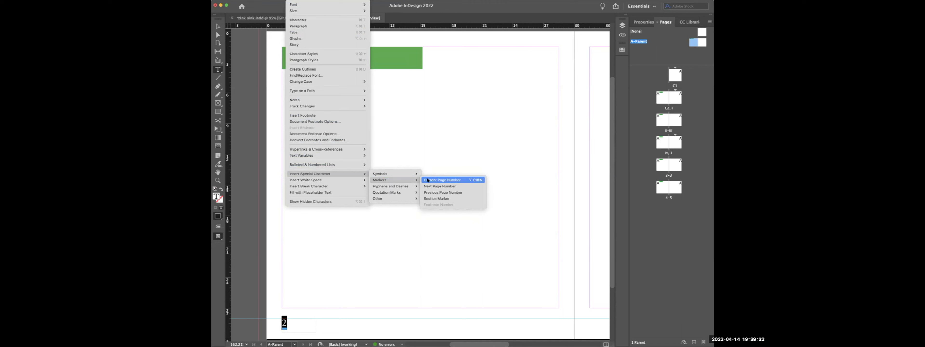
left_click(427, 180)
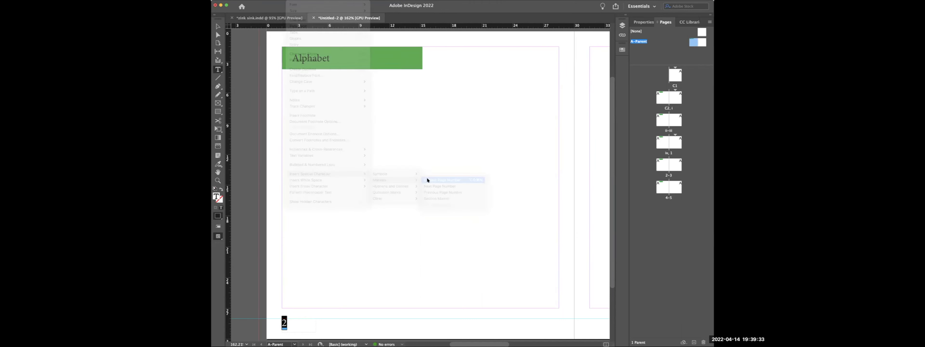
left_click(218, 26)
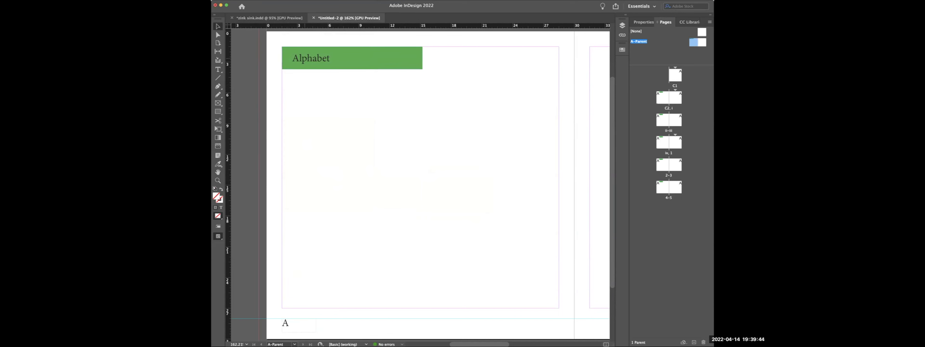
left_click(293, 0)
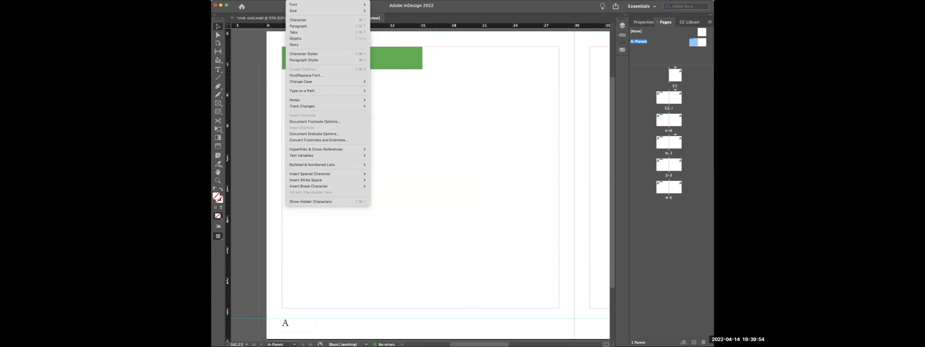
left_click(289, 9)
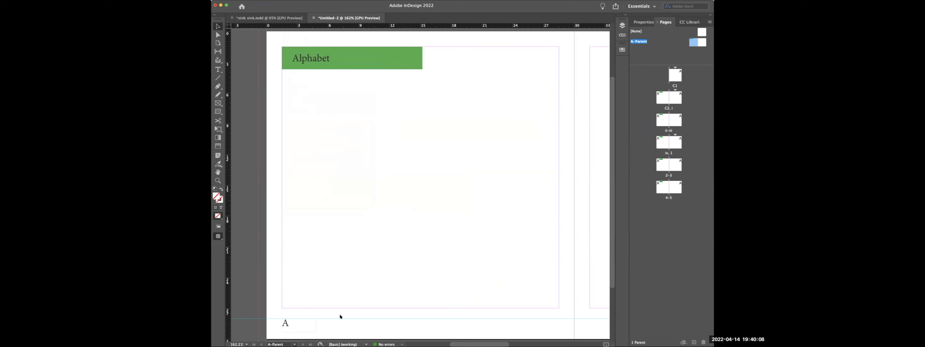
- Step through pages C2, ii, iv and 2, ending on the 4–5 spread showing folio 4
double_click(661, 99)
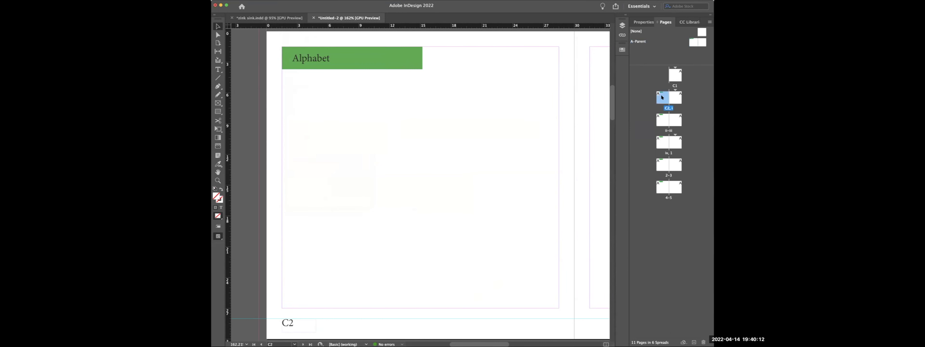
double_click(661, 122)
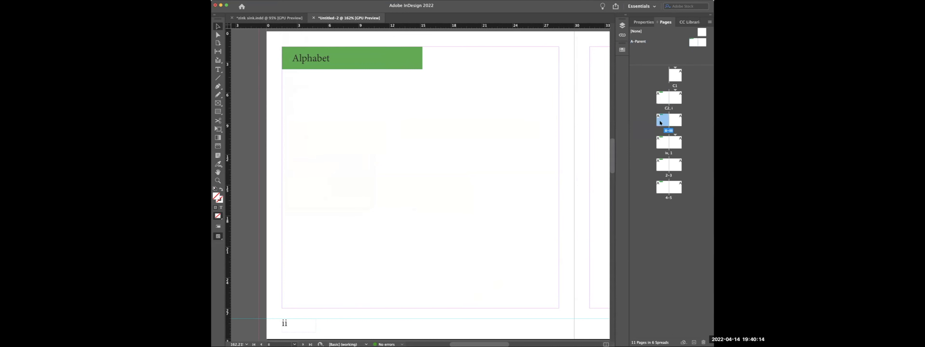
double_click(660, 143)
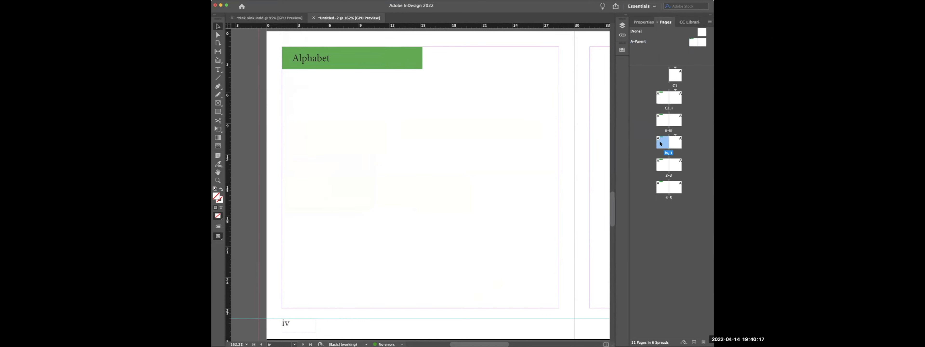
double_click(660, 164)
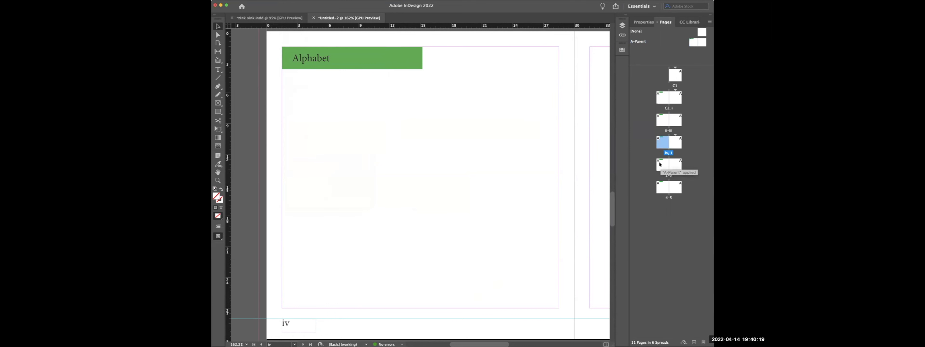
double_click(661, 188)
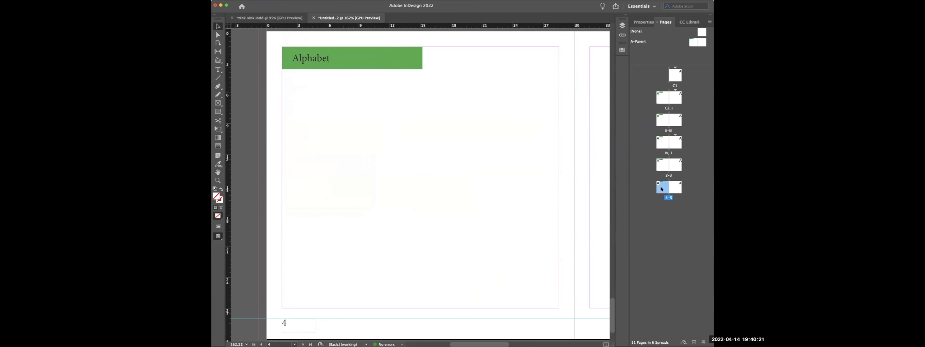
- On the A-Parent spread, select the left page-number frame's 'A' marker and fit the spread in view
double_click(695, 43)
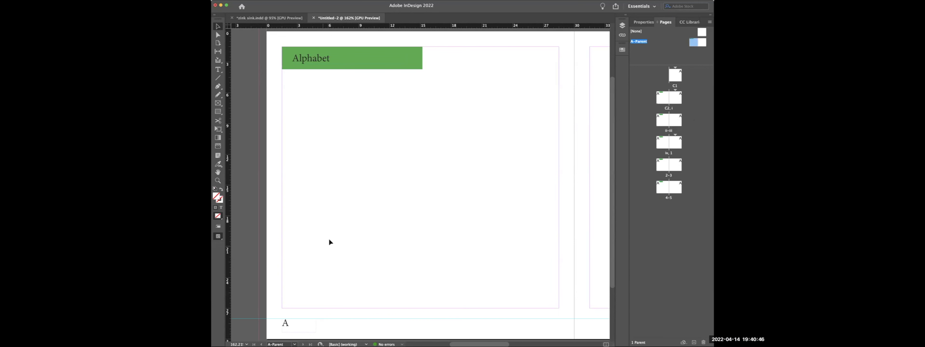
left_click(217, 26)
left_click(286, 323)
left_click_drag(286, 324, 436, 325)
key("super+z")
left_click(299, 322)
double_click(298, 323)
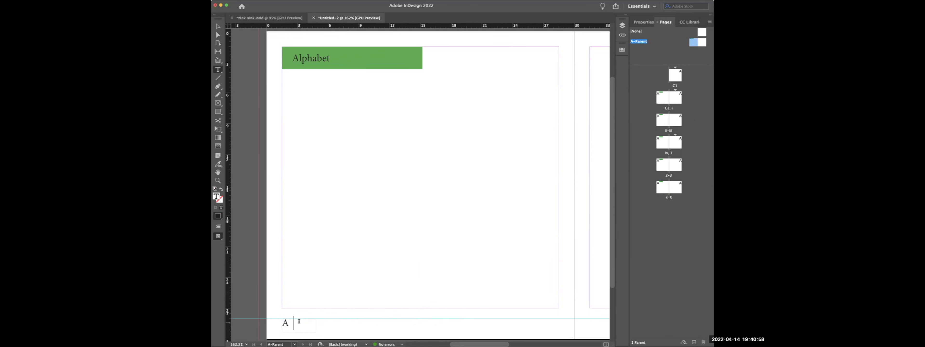
key("super+a")
left_click(287, 321)
double_click(286, 322)
left_click(294, 323)
double_click(292, 322)
key("super+alt+0")
left_click(642, 22)
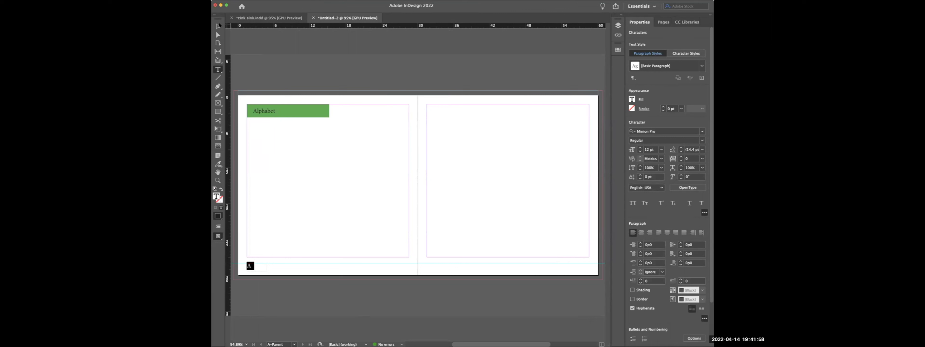
- Place a copy of the page-number frame at the right page's bottom outer corner, right-aligned
left_click(218, 26)
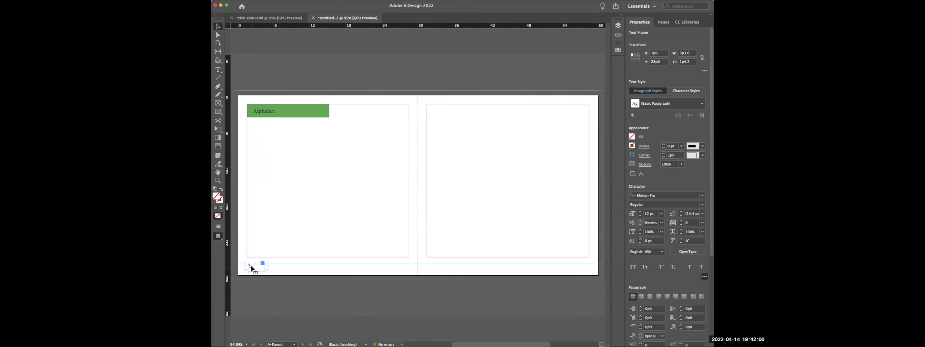
left_click_drag(252, 267, 326, 269)
key("super+z")
left_click_drag(255, 269, 438, 269)
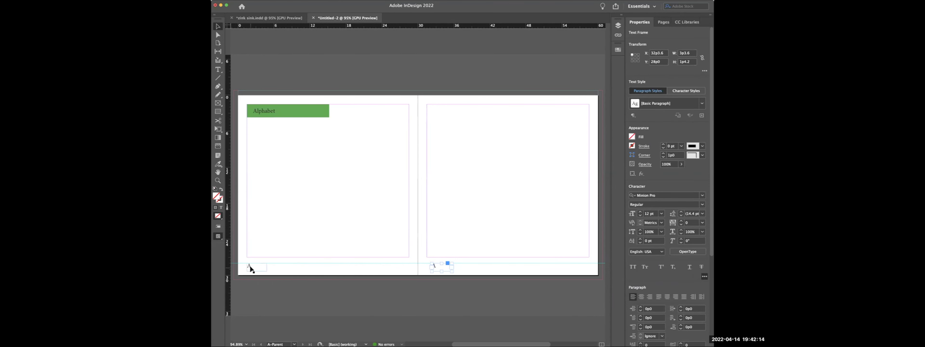
left_click_drag(443, 270, 582, 270)
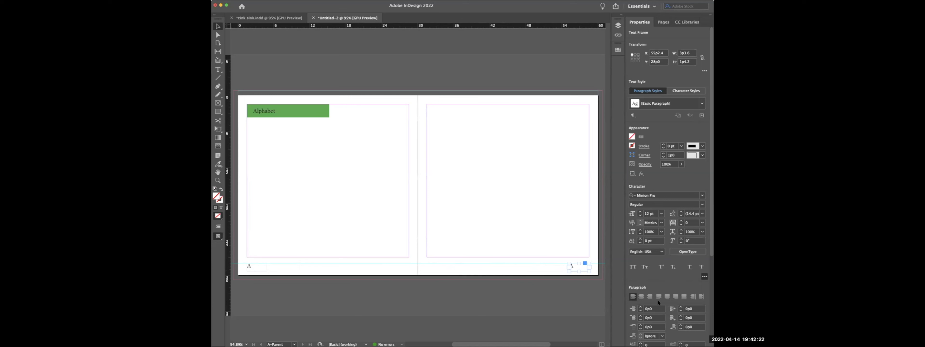
left_click(650, 298)
left_click(576, 284)
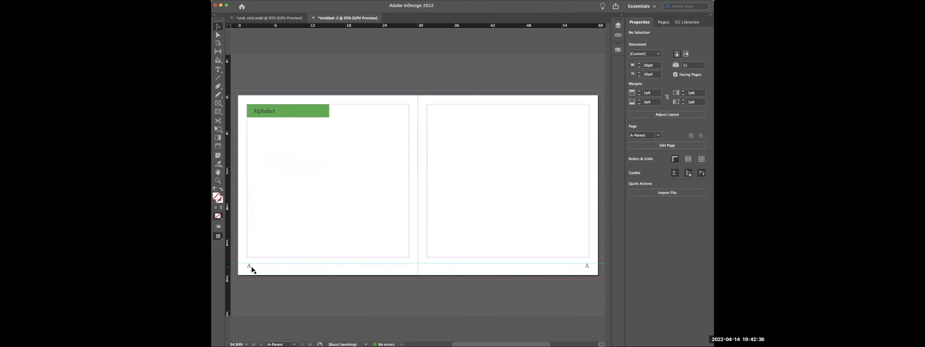
- Remove the right footer, set the left 'A' to Align Away From Spine, and copy it to the right page
left_click(580, 266)
key("super+z")
key("super+z")
left_click(253, 265)
double_click(254, 265)
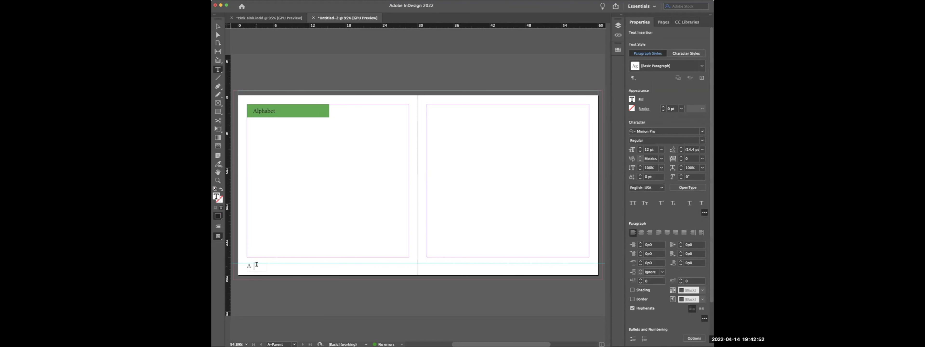
left_click_drag(256, 264, 239, 266)
left_click(692, 233)
left_click(692, 233)
left_click(701, 232)
left_click(218, 26)
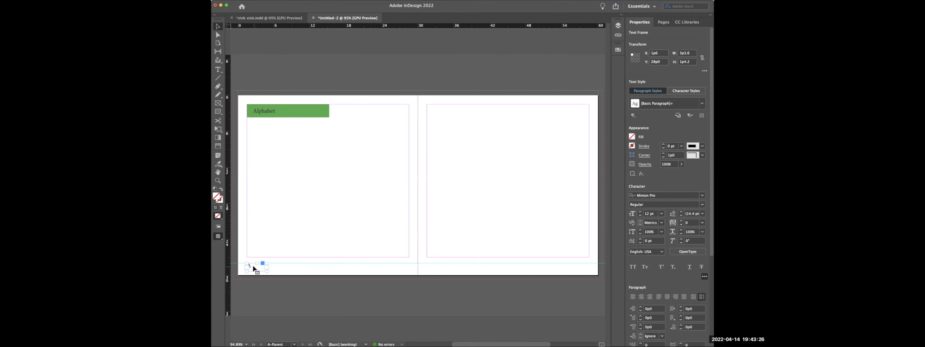
left_click_drag(254, 267, 575, 270)
- Select the A marker in the left footer and set it to Italic at 10 pt
double_click(247, 266)
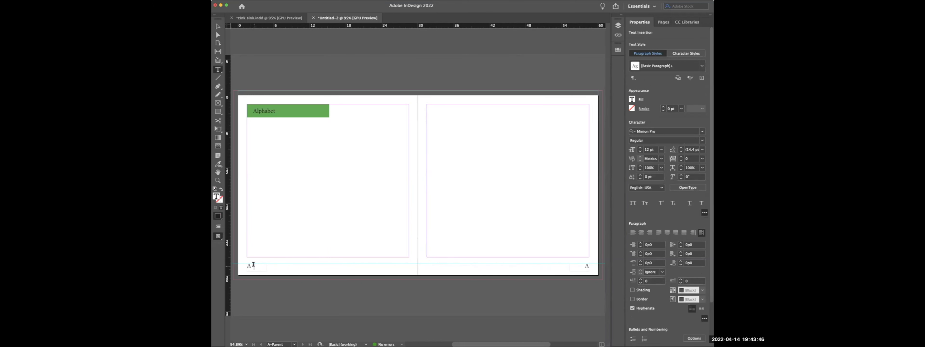
double_click(250, 267)
left_click(702, 140)
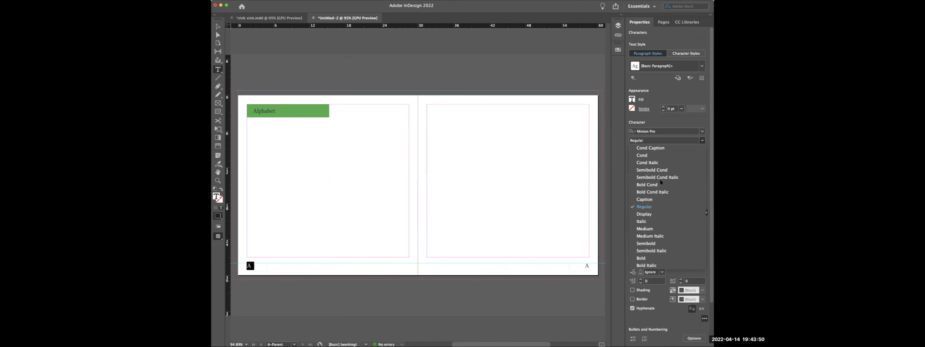
left_click(642, 221)
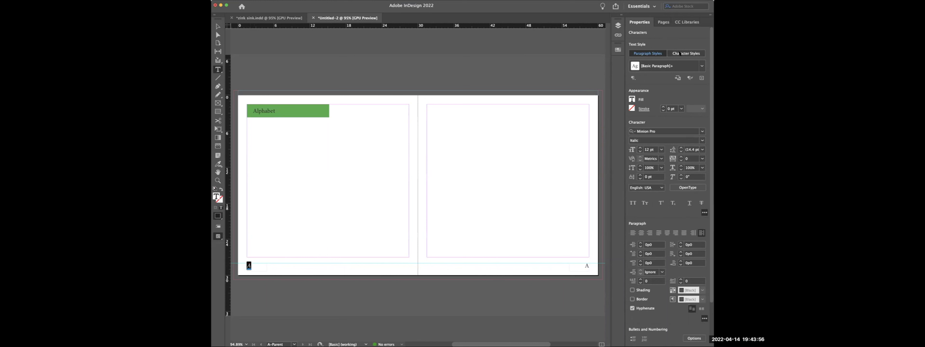
left_click(639, 151)
left_click(639, 151)
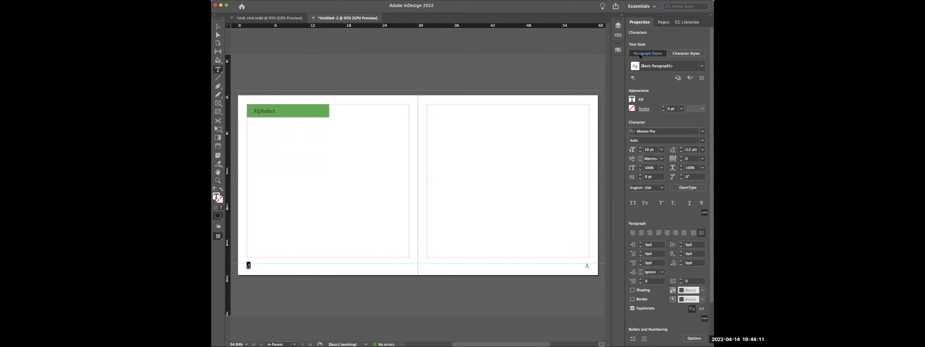
left_click(702, 66)
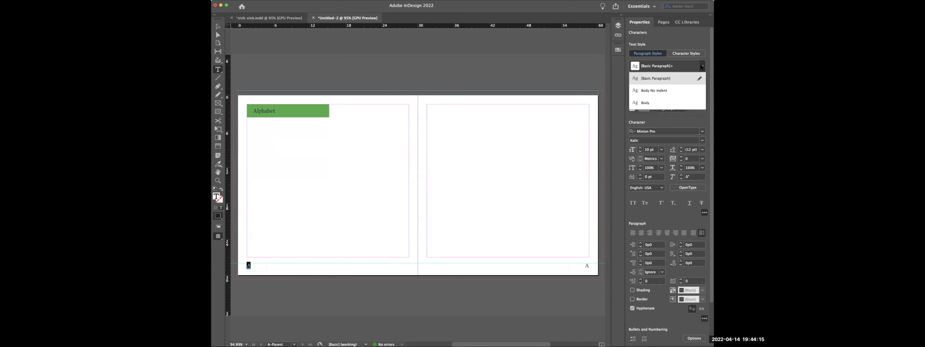
- Create a new paragraph style from the marker's italic 10 pt formatting
left_click(669, 38)
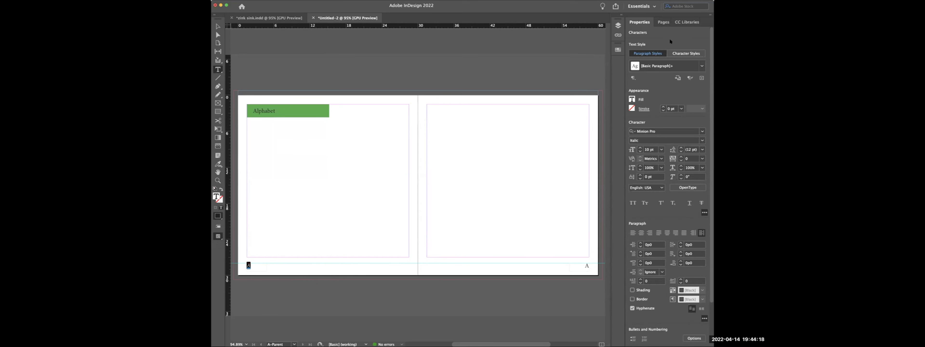
left_click(702, 78)
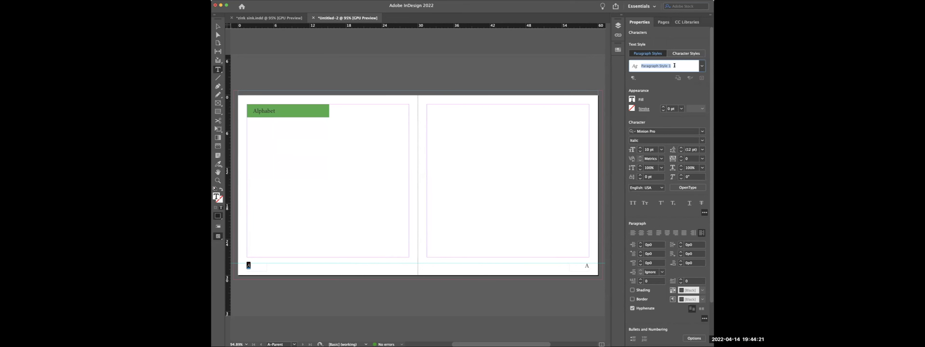
type("Page Number")
- Rename Paragraph Style 1 to 'Page Number' and apply it to the right footer's A marker
double_click(584, 265)
left_click(701, 66)
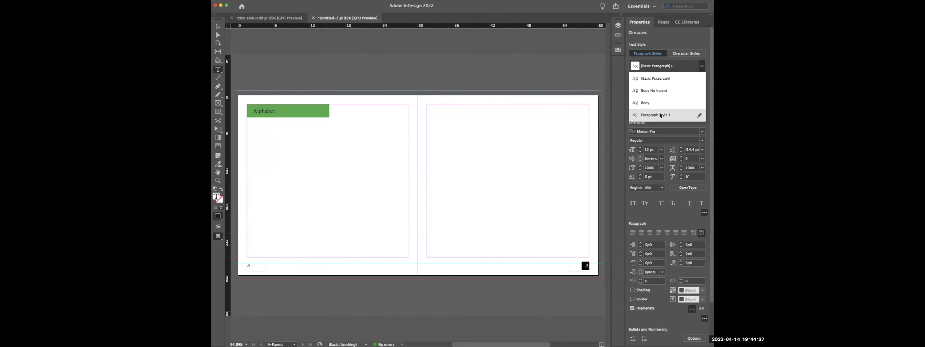
left_click(699, 115)
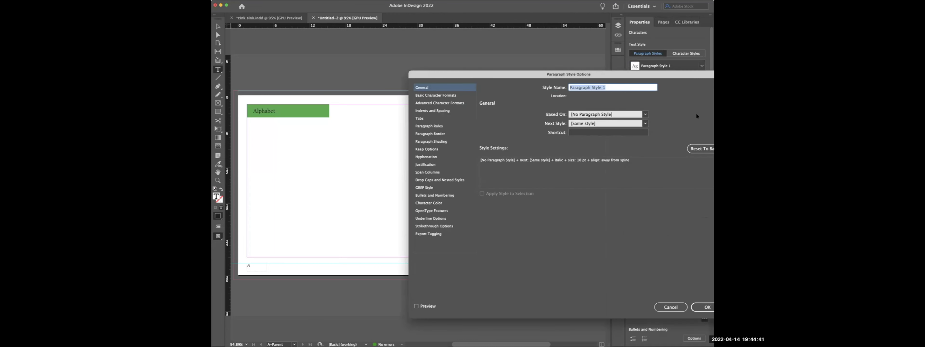
type("Page Number")
left_click(705, 307)
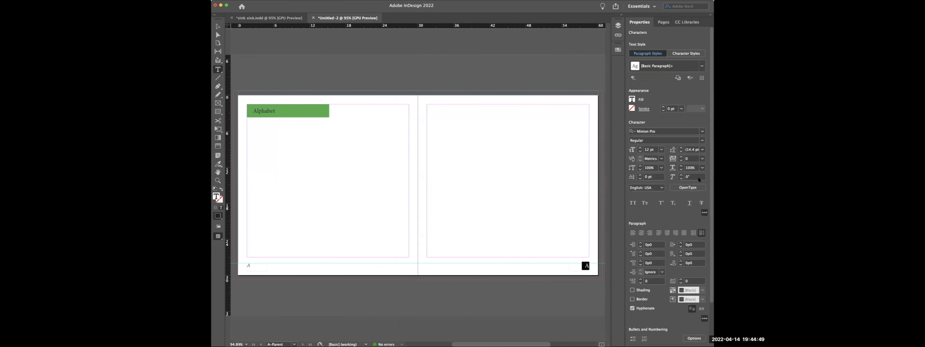
left_click(702, 66)
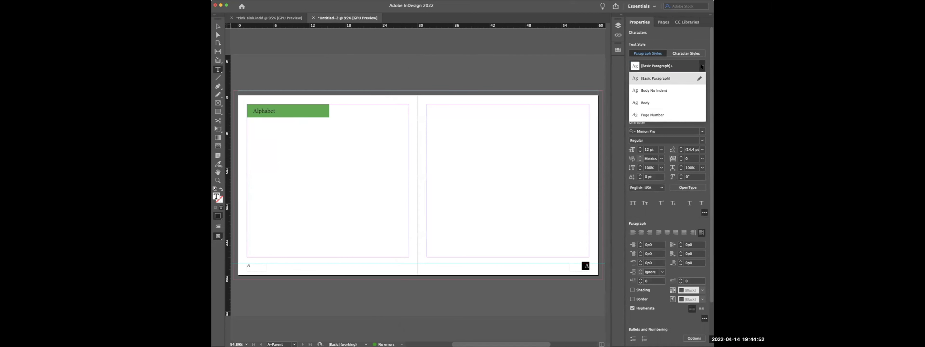
left_click(656, 115)
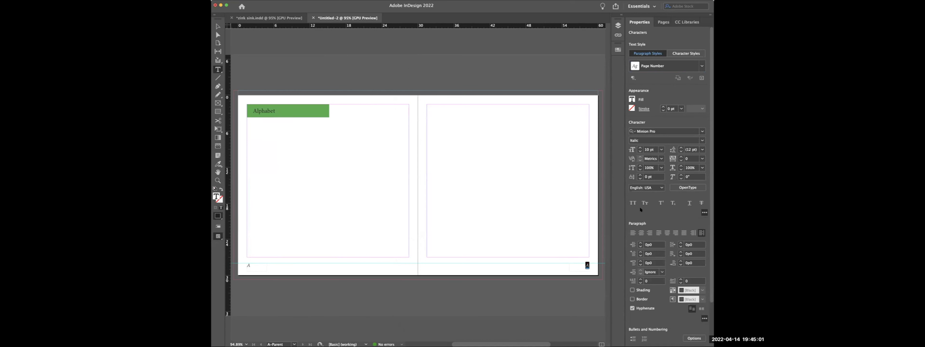
- Jump through the Pages panel to page 2, then to the 4–5 spread
left_click(663, 22)
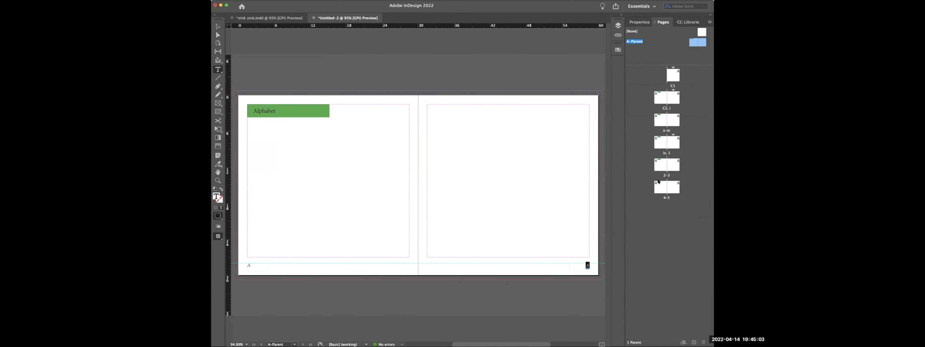
double_click(660, 168)
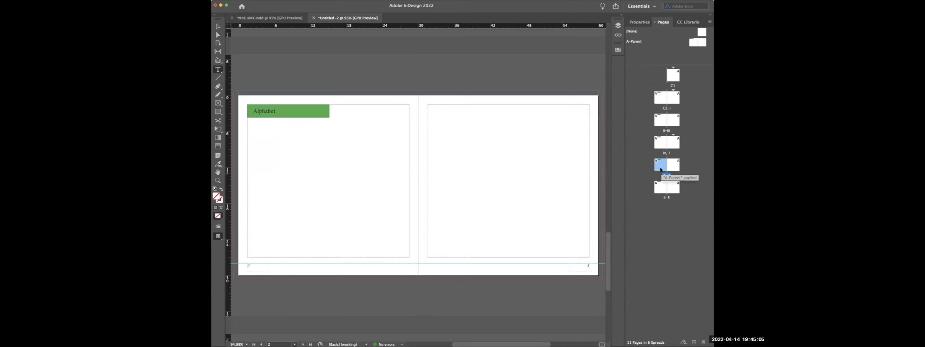
double_click(660, 185)
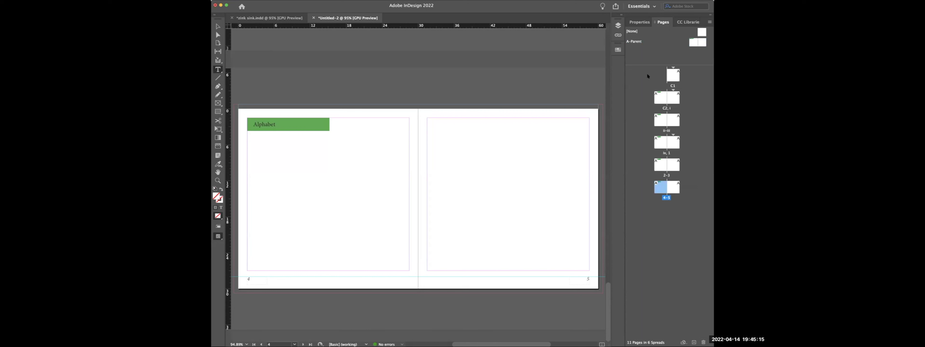
left_click(640, 22)
- Change the Page Number style's Basic Character Formats to Nobel Black, with Preview on
left_click(701, 66)
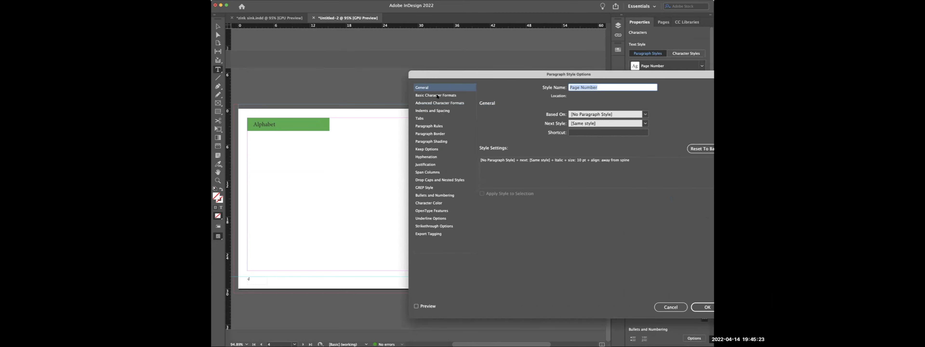
left_click(438, 96)
left_click(577, 118)
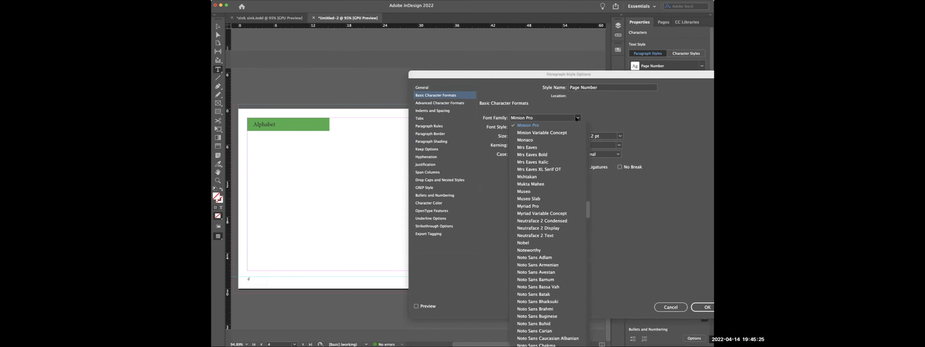
left_click(548, 184)
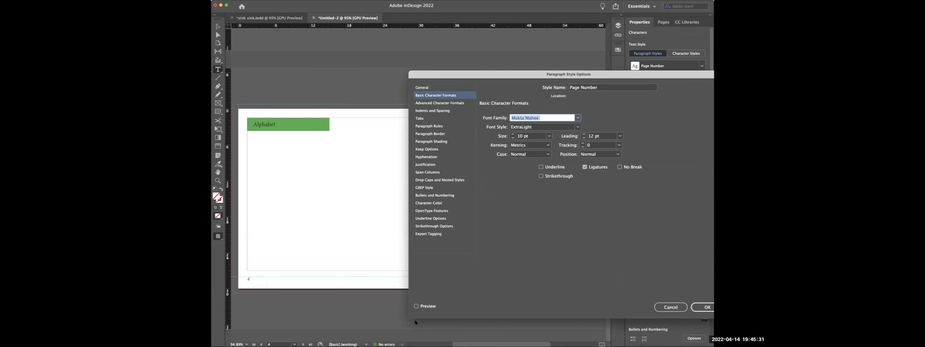
left_click(416, 306)
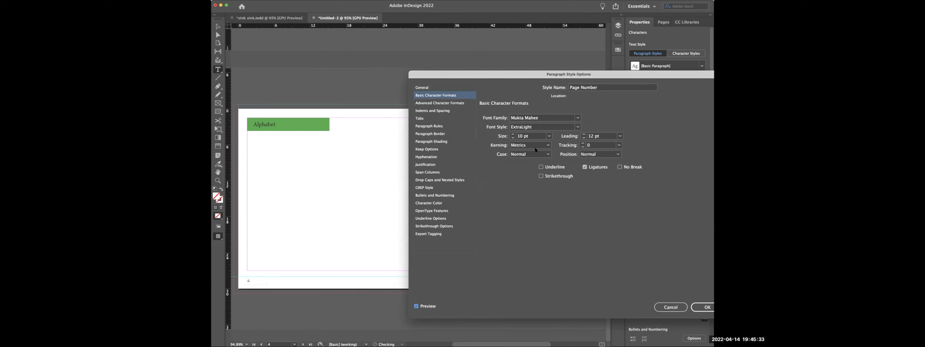
left_click(577, 117)
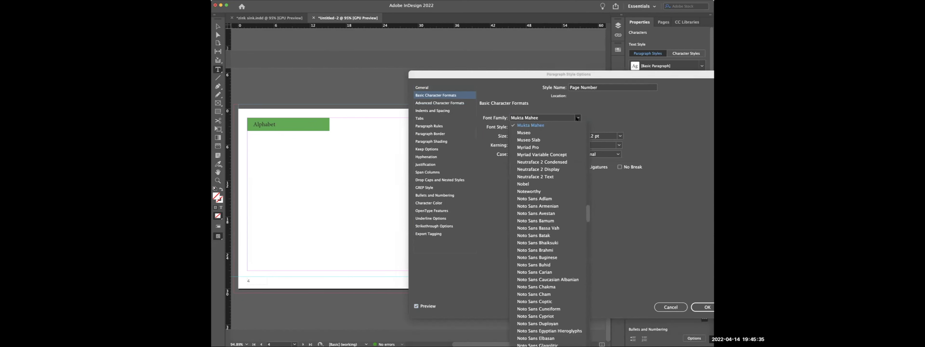
left_click(532, 184)
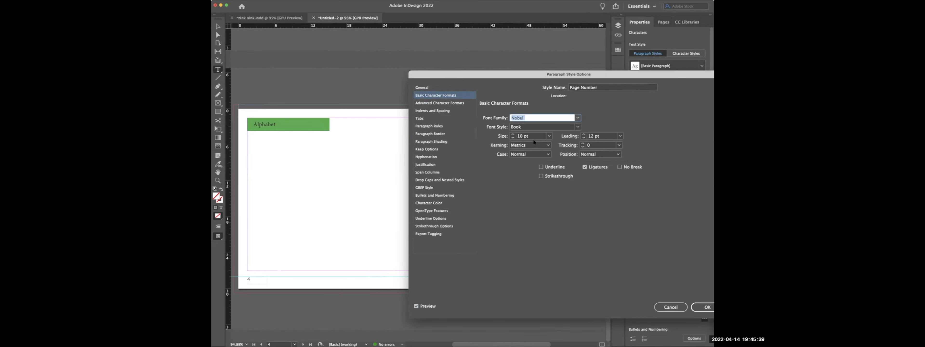
left_click(578, 126)
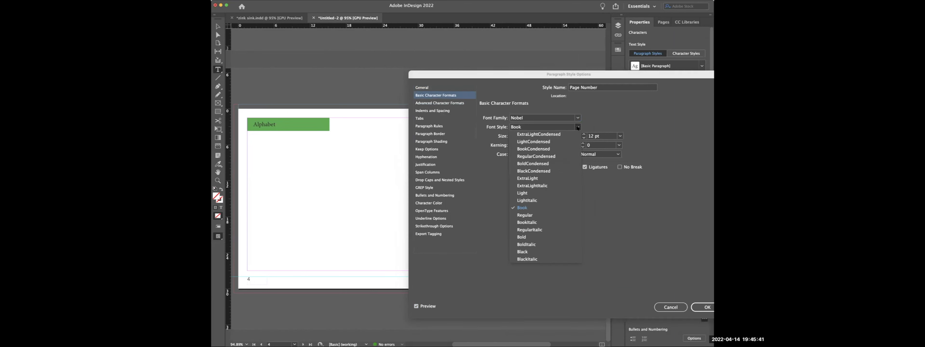
left_click(535, 251)
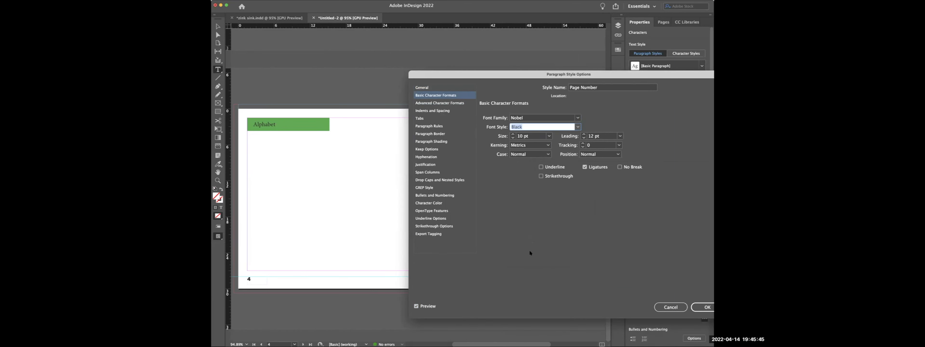
left_click(708, 308)
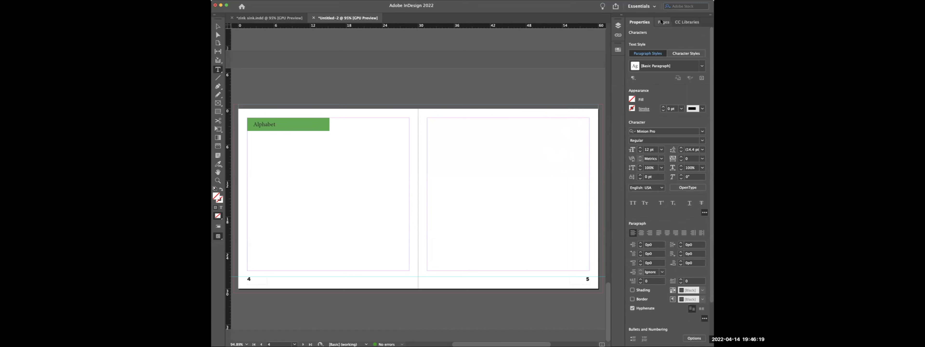
- Double-click the C2, i spread thumbnail in the Pages panel
left_click(662, 22)
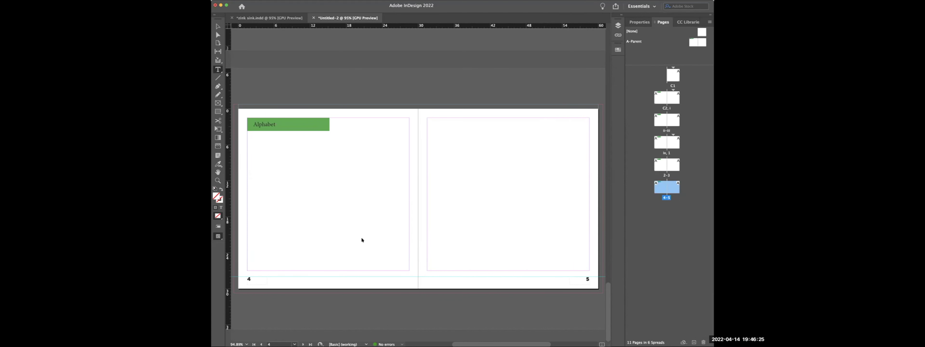
double_click(658, 98)
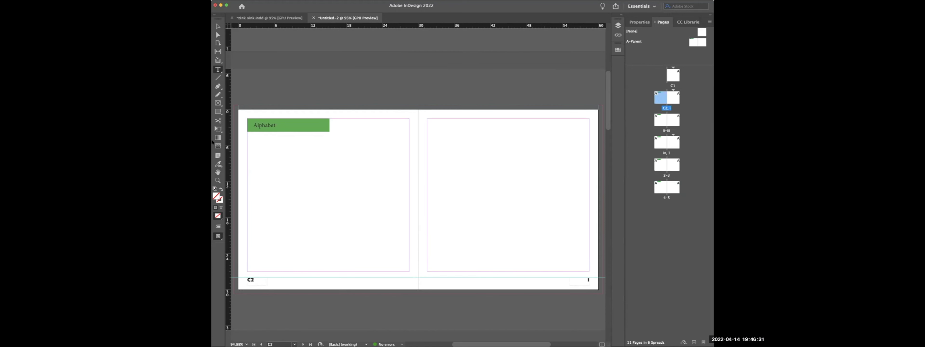
- Draw a rectangle over the whole C2 page into the bleed, filled [Black] at 62% tint
left_click(218, 112)
left_click_drag(238, 110, 419, 295)
left_click(640, 22)
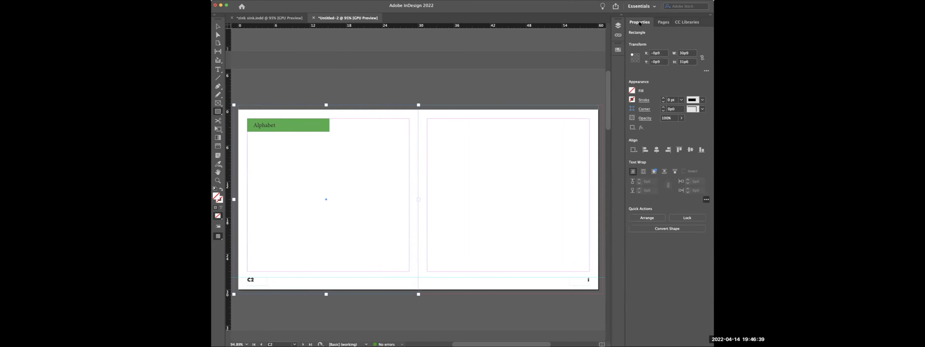
left_click(631, 90)
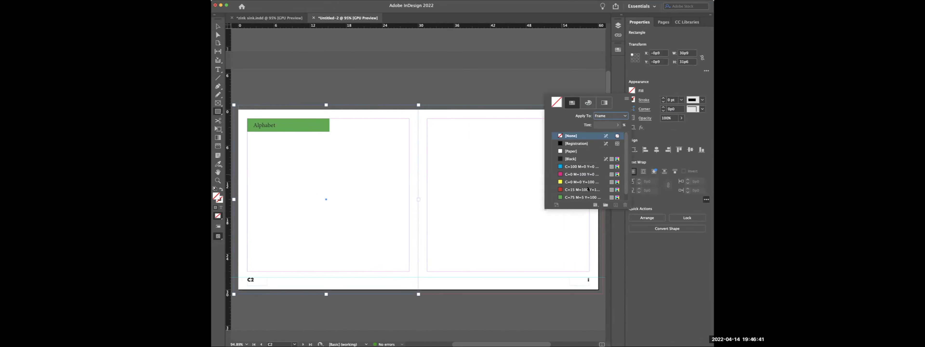
left_click(567, 157)
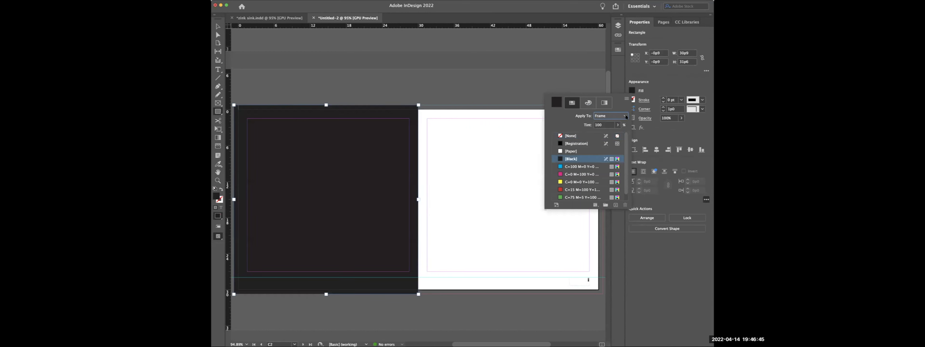
left_click(617, 125)
left_click_drag(619, 133, 604, 134)
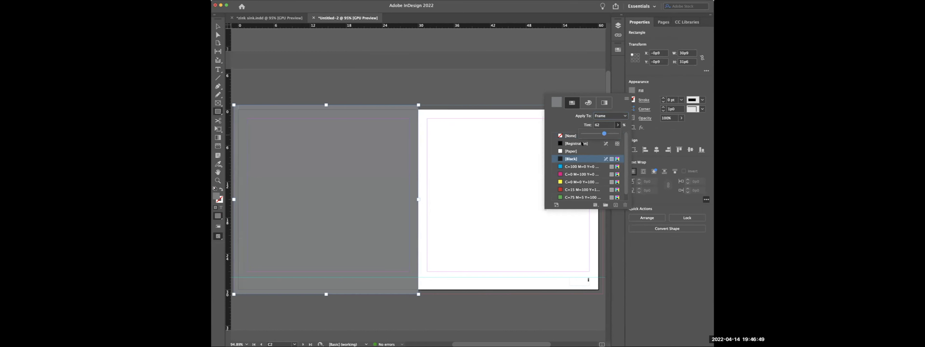
left_click(509, 85)
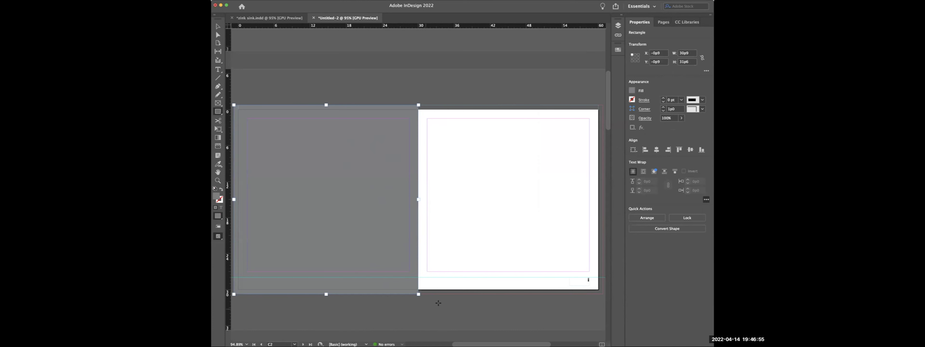
left_click(218, 26)
left_click(292, 79)
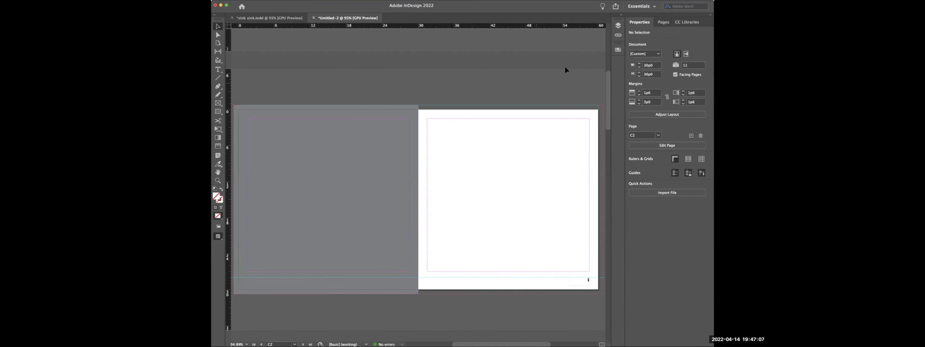
- Open the A-Parent spread from the Pages panel and select its right-hand page
left_click(663, 22)
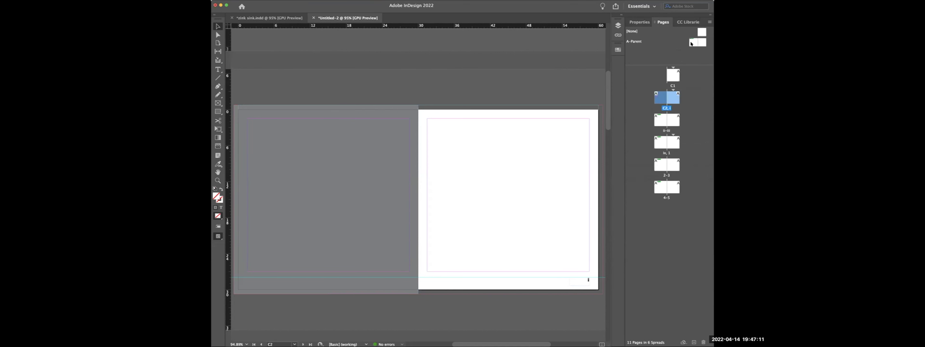
double_click(692, 43)
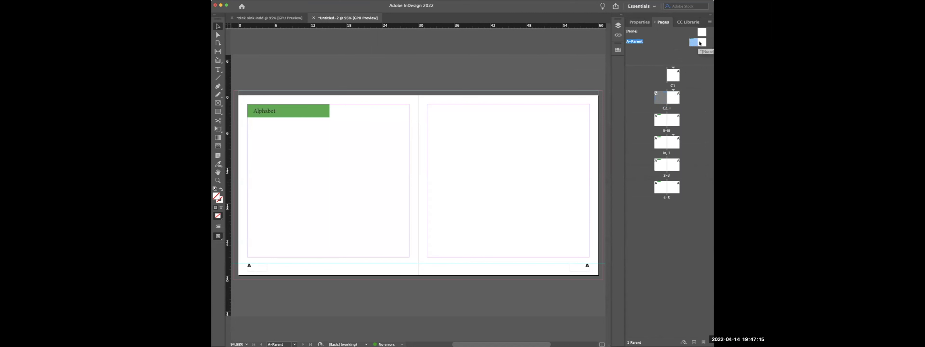
left_click(700, 43)
- In the Layers panel, create a new layer above Layer 1 and name it 'Page Numbers'
left_click(348, 2)
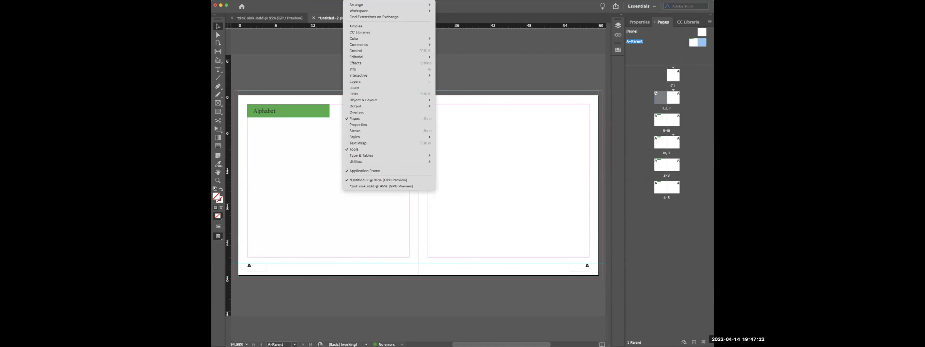
left_click(351, 82)
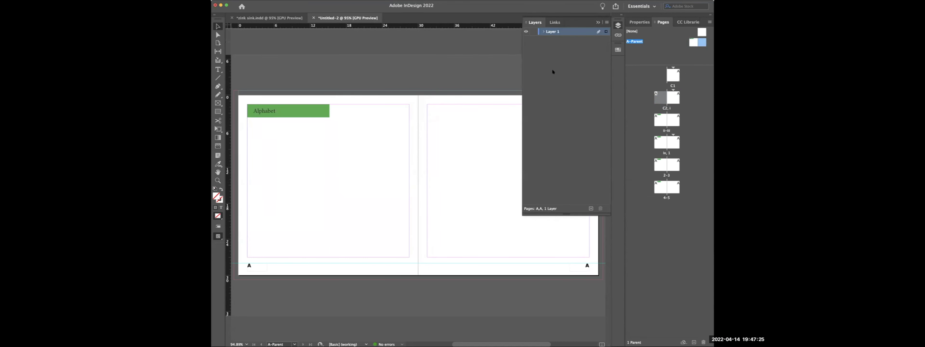
left_click(591, 209)
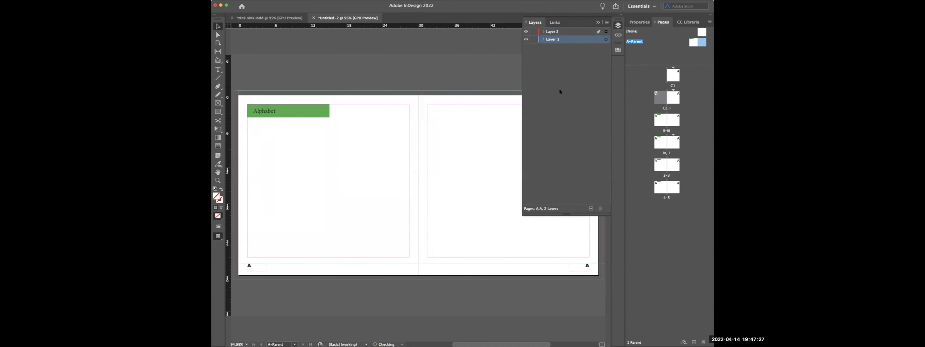
double_click(548, 31)
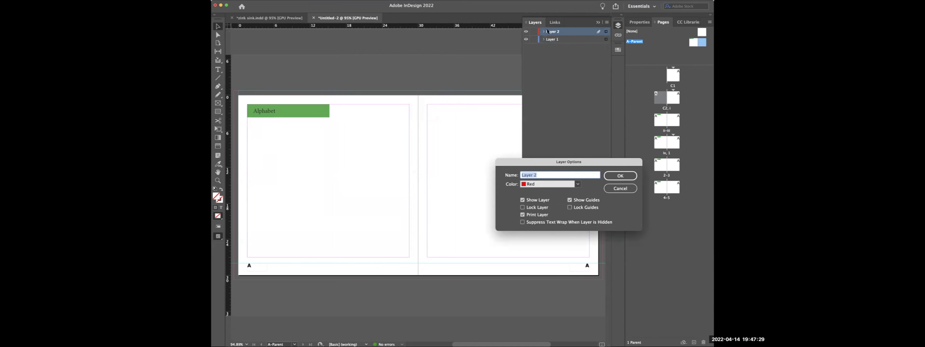
type("Page Numbers")
left_click(622, 175)
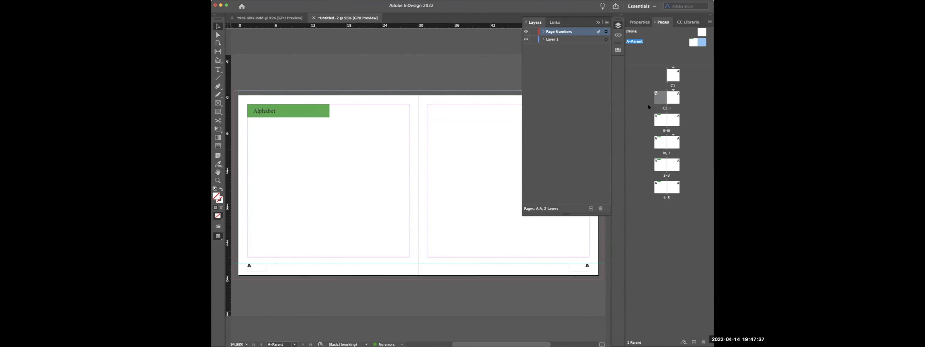
- Fit the A-Parent spread in view, marquee-select all its items and move them to Page Numbers
double_click(692, 42)
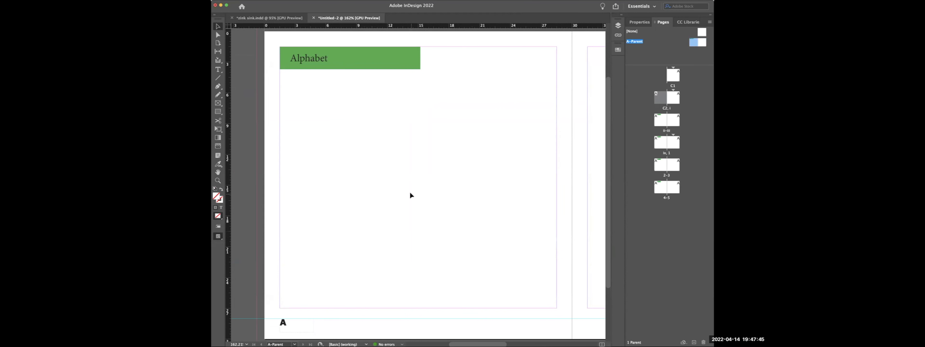
scroll(410, 192, "down", 1)
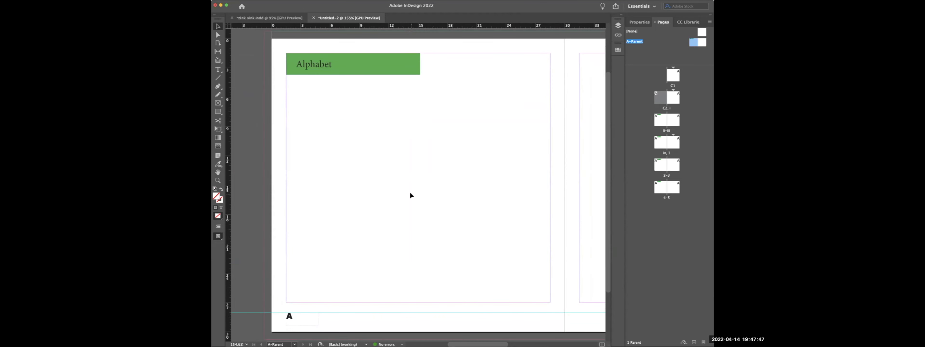
key("super+alt+0")
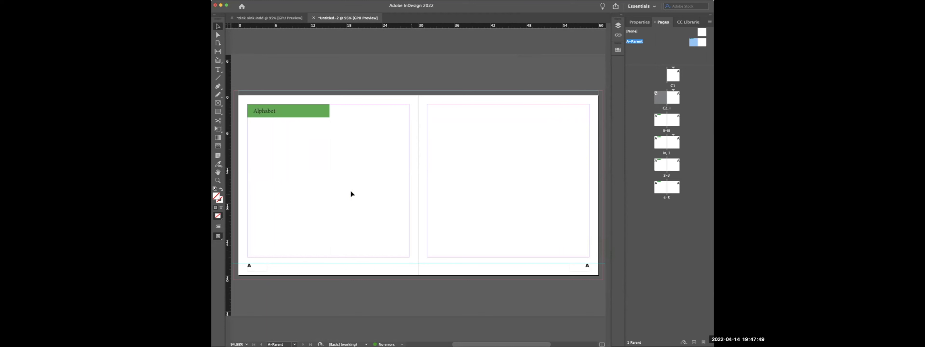
left_click_drag(236, 82, 594, 280)
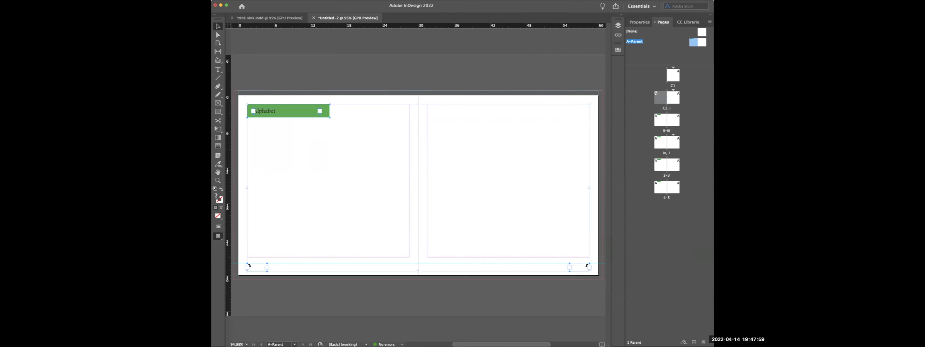
left_click(355, 1)
left_click(370, 83)
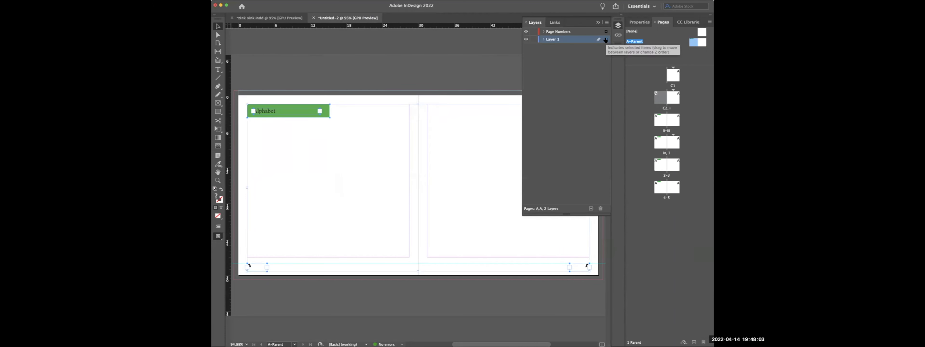
left_click_drag(606, 38, 606, 32)
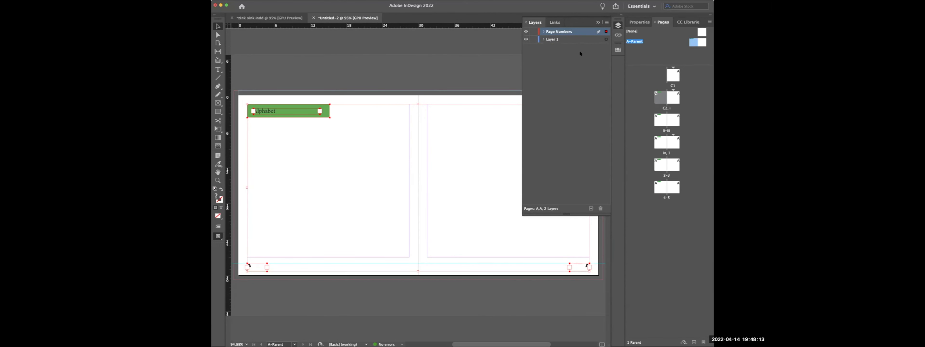
left_click(629, 86)
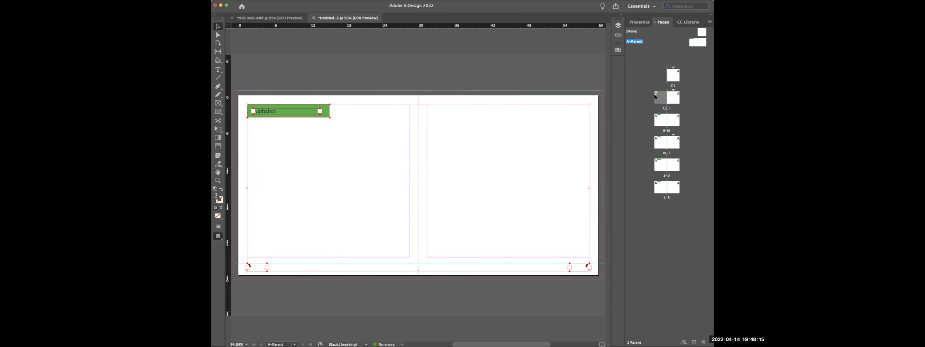
double_click(658, 99)
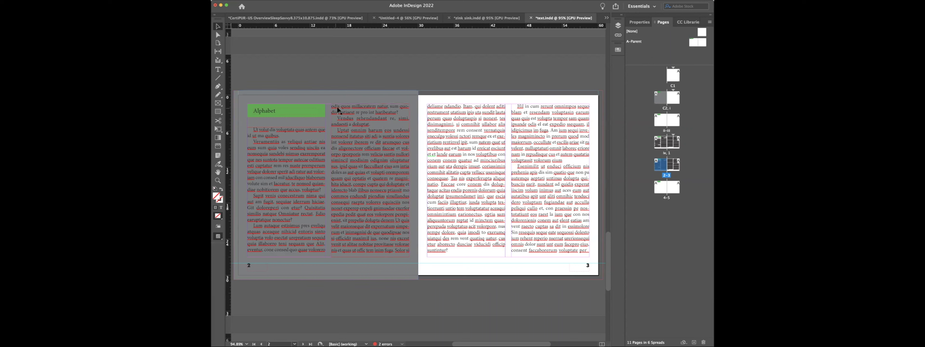
left_click(270, 109)
- Replace 'Alphabet' with 'Glyphs' in the grouped green heading bar on page 2, then deselect
double_click(275, 110)
left_click(218, 70)
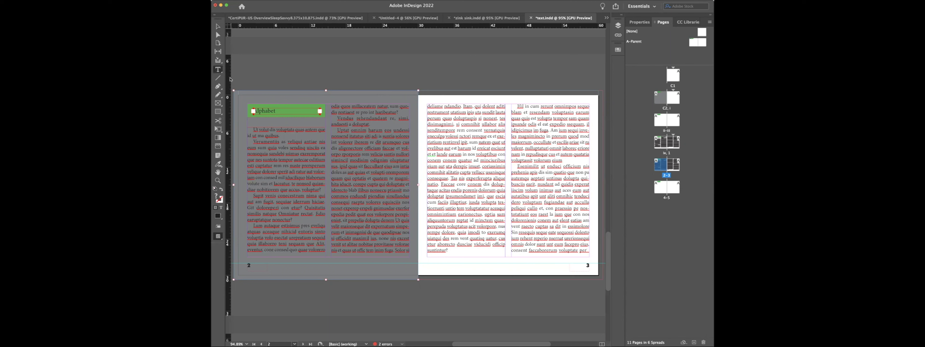
left_click_drag(277, 110, 248, 112)
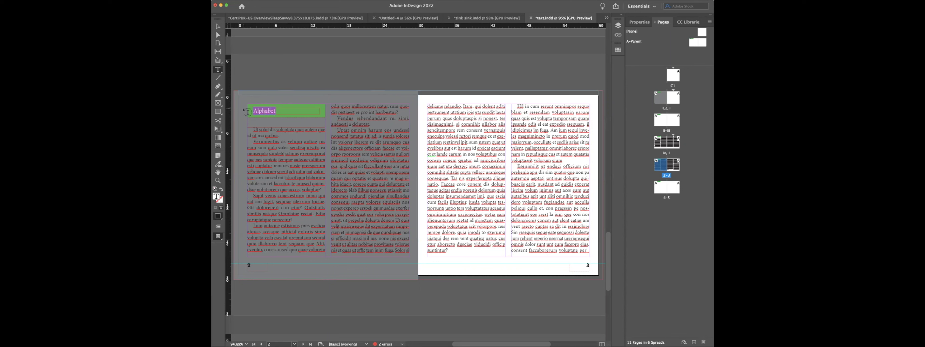
type("Glyphs")
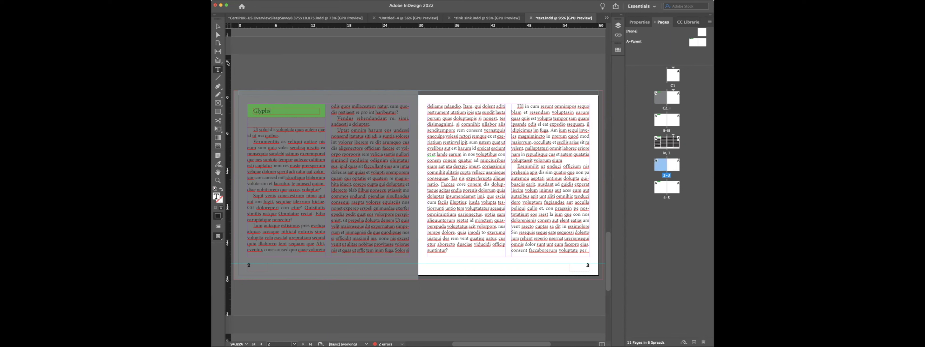
left_click(219, 26)
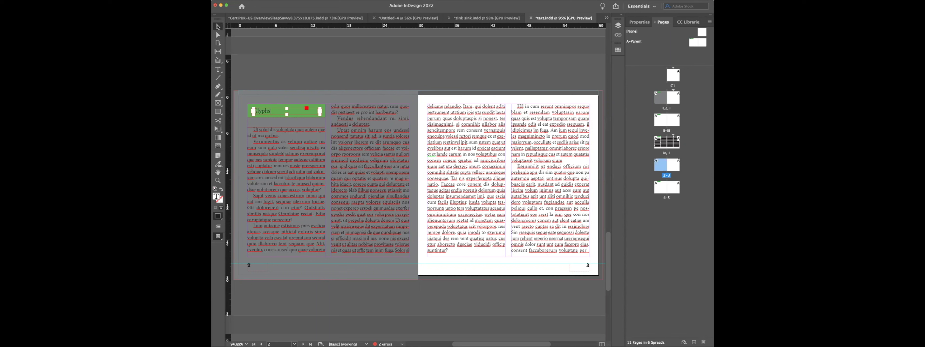
left_click(249, 72)
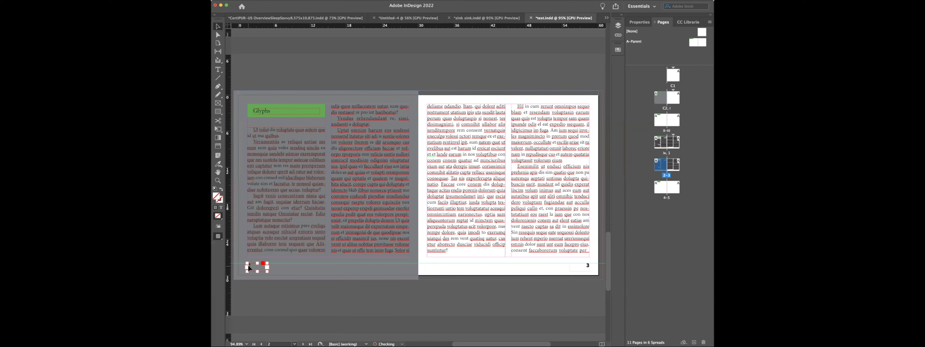
- Select the page-2 page number and apply the [Paper] swatch to it, then return to the Selection tool
left_click(219, 70)
left_click(253, 265)
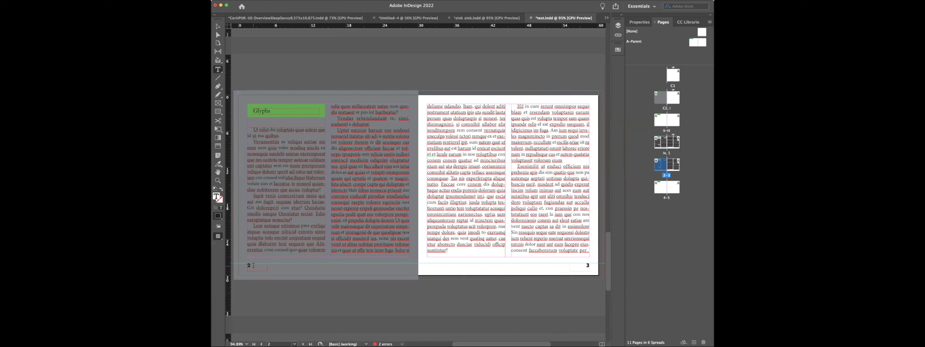
left_click_drag(248, 266, 245, 267)
left_click(618, 50)
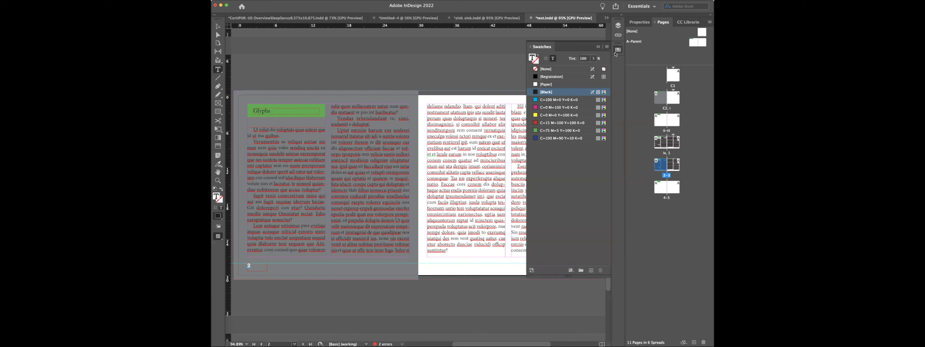
left_click(542, 84)
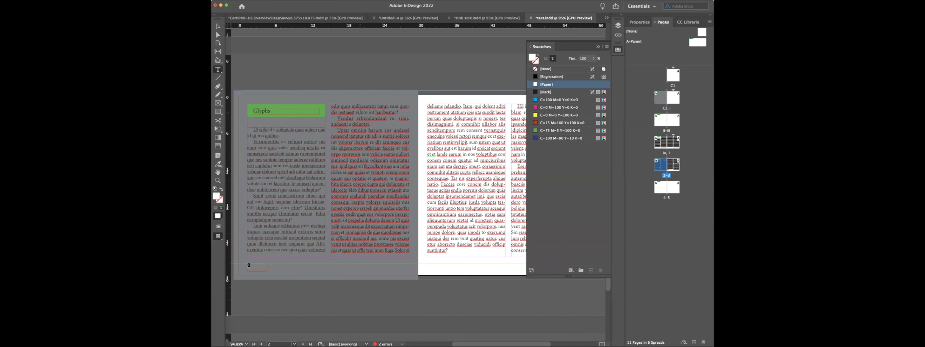
left_click(217, 26)
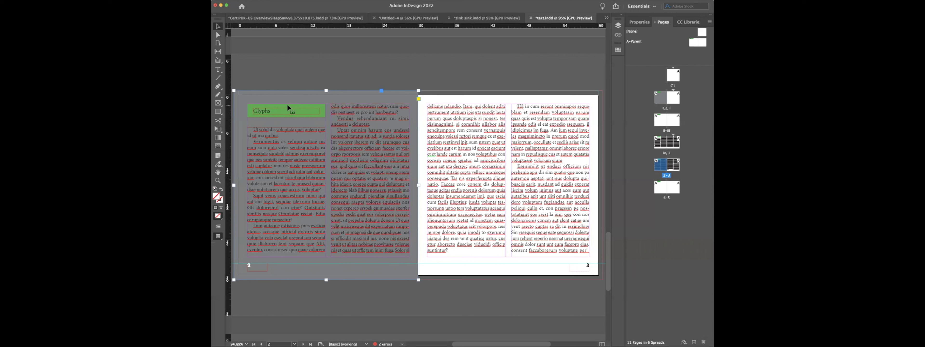
- Move the Glyphs page 2 to the right of page 3 within the 2–3 spread
left_click(287, 106)
left_click(287, 104, "shift")
left_click(290, 80)
left_click(663, 168)
left_click_drag(660, 167, 679, 166)
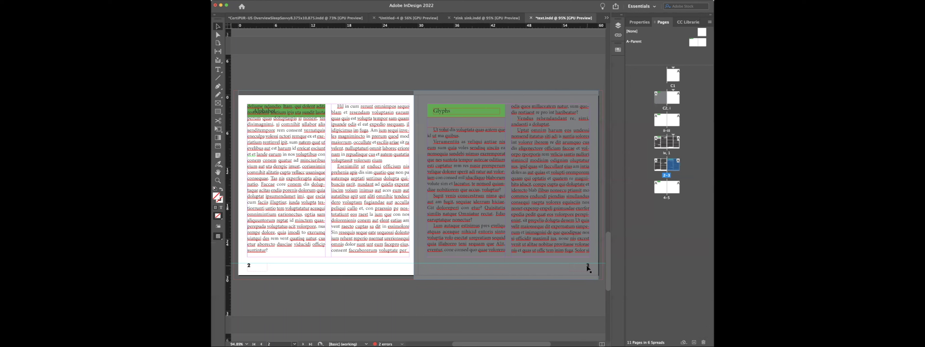
- Undo the page swap, then drag both pages of spread 2–3 to a new position
left_click(586, 267)
double_click(582, 265)
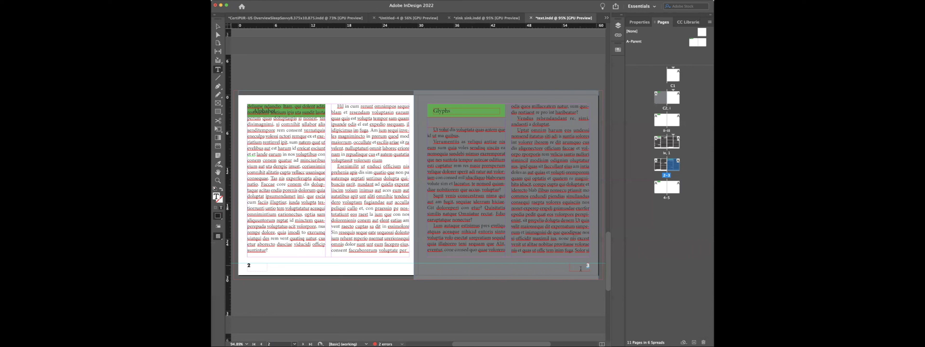
key("super+shift+a")
key("super+z")
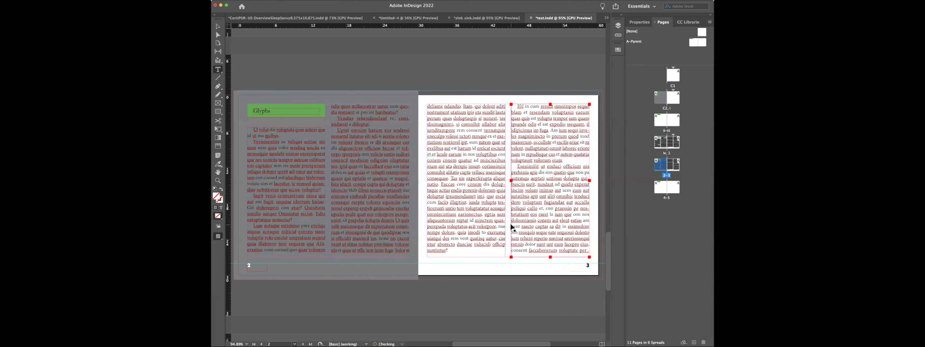
key("super+shift+a")
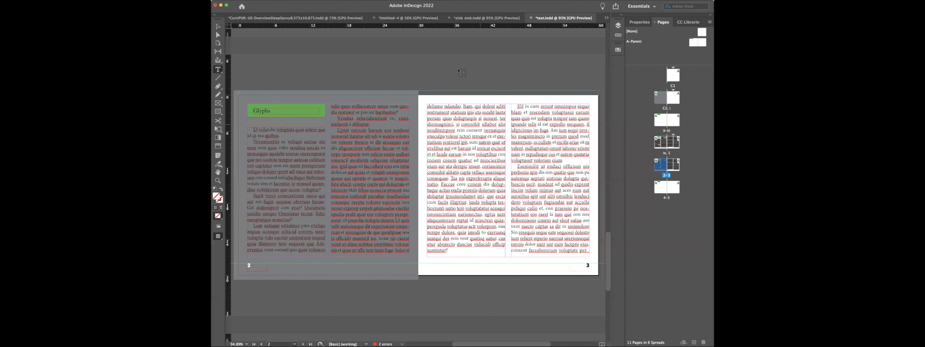
left_click(217, 26)
left_click(675, 167, "shift")
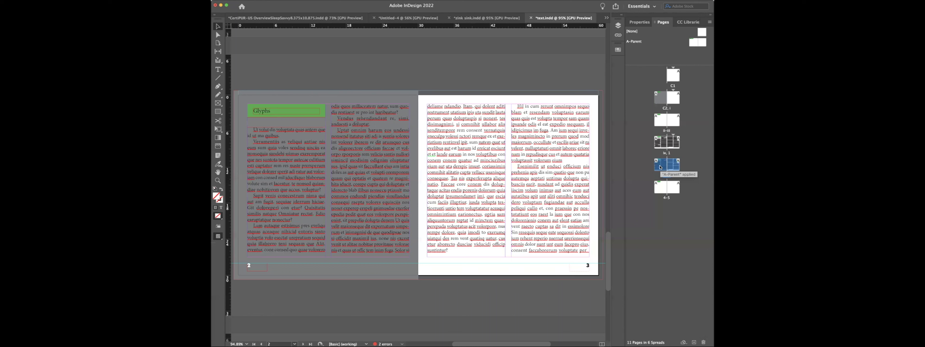
left_click_drag(660, 167, 668, 191)
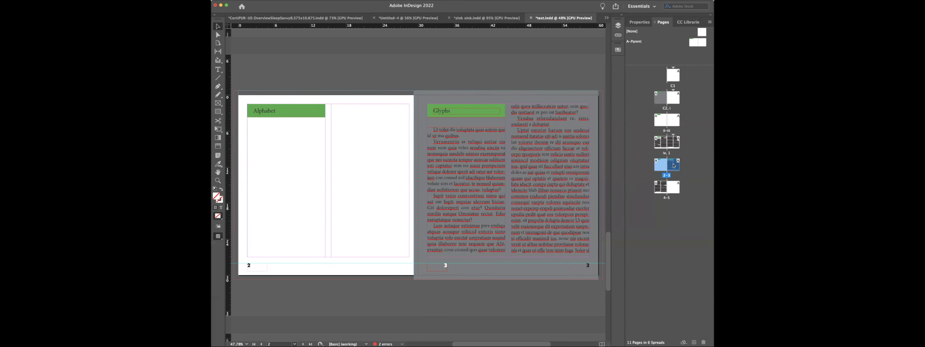
- Show spread 4–5, then return to spread 2–3 with page 2 in view
left_click(660, 190)
double_click(660, 190)
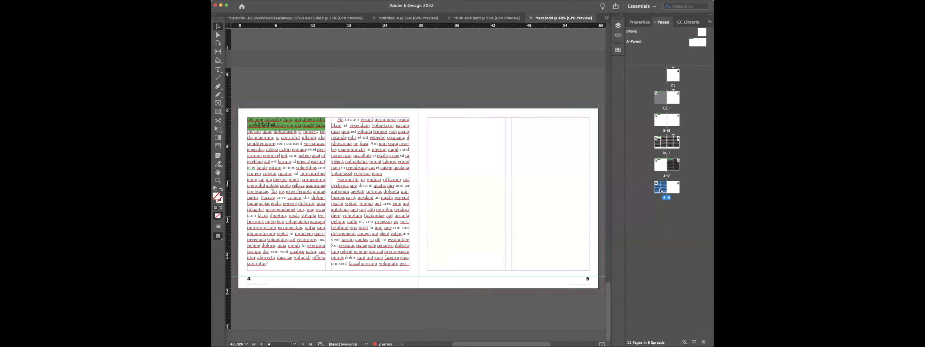
double_click(674, 164)
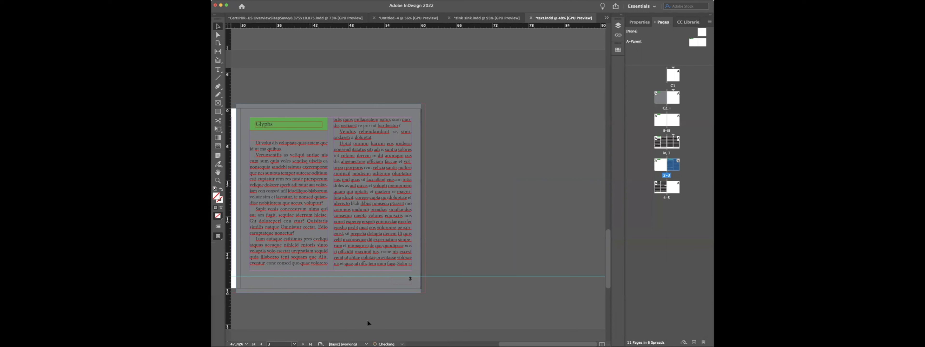
key("shift+Page_Up")
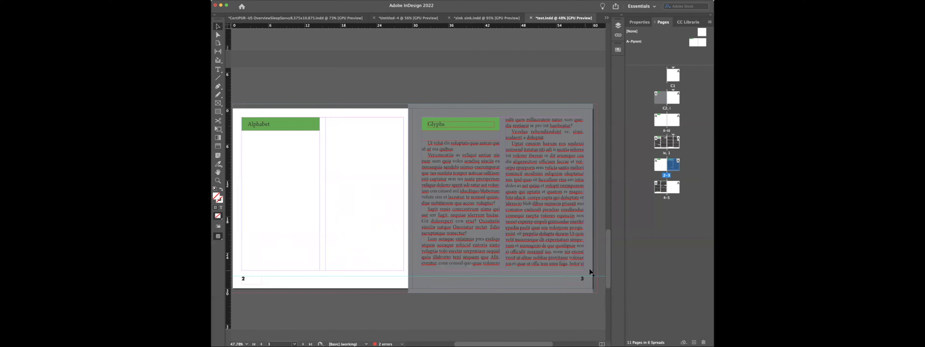
- Apply the [Paper] swatch to the page number on page 3
double_click(574, 280)
left_click(617, 49)
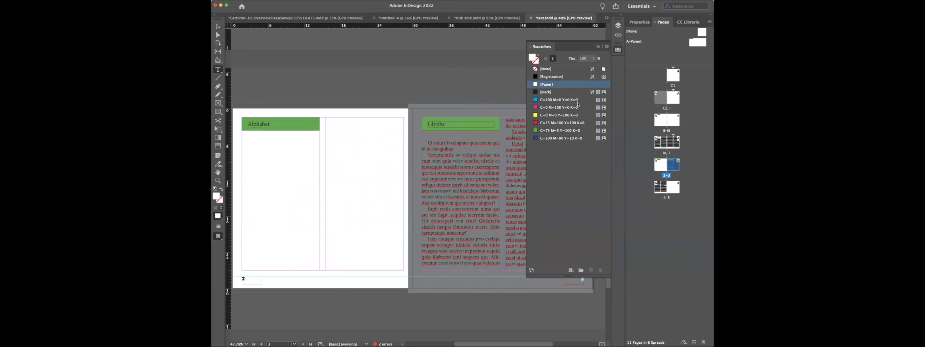
left_click(546, 85)
left_click(218, 26)
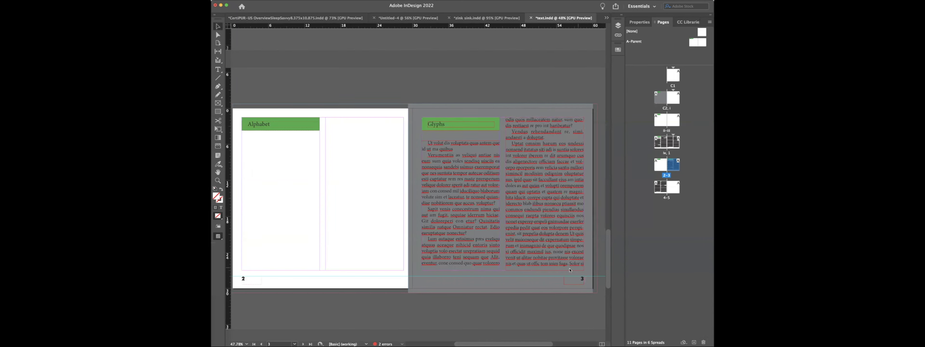
- Try C=100 cyan on the page-3 number, revert it to [Paper] and close Swatches
double_click(576, 280)
left_click(618, 50)
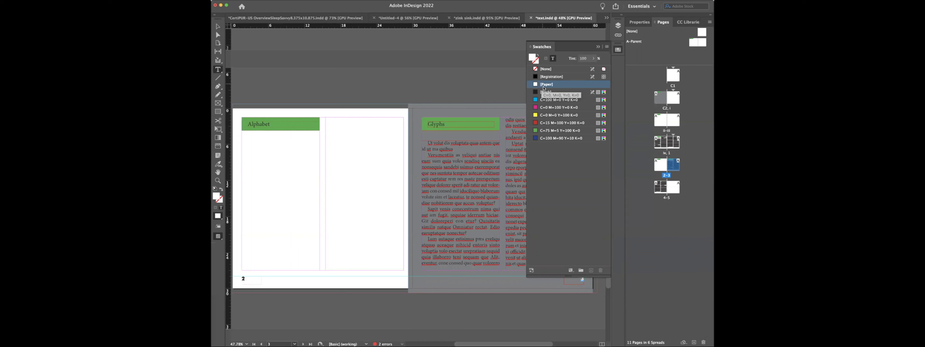
left_click(553, 99)
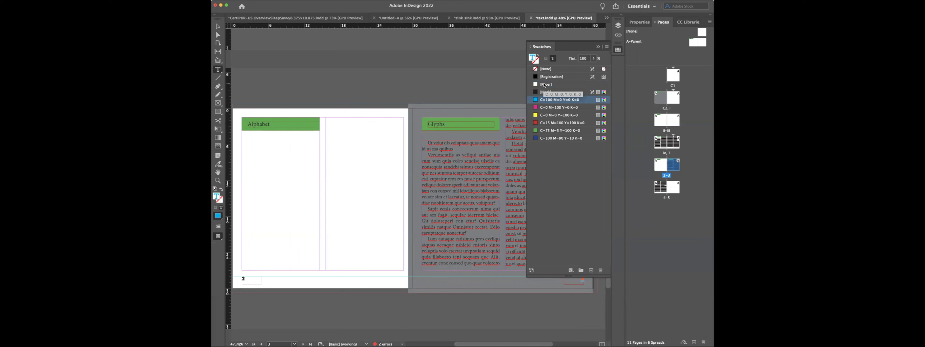
left_click(544, 85)
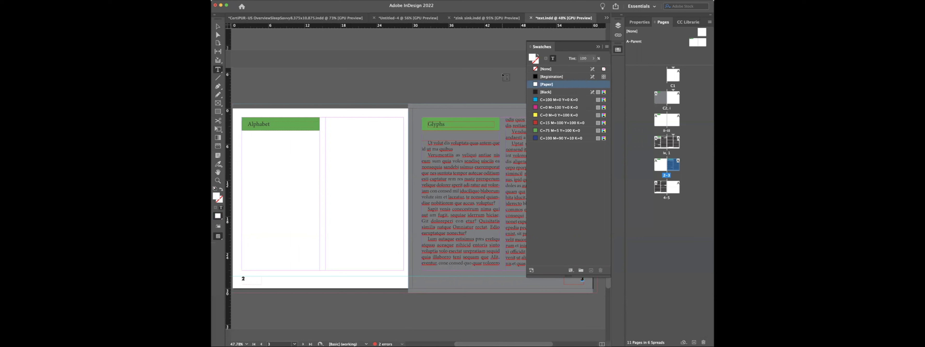
left_click(597, 47)
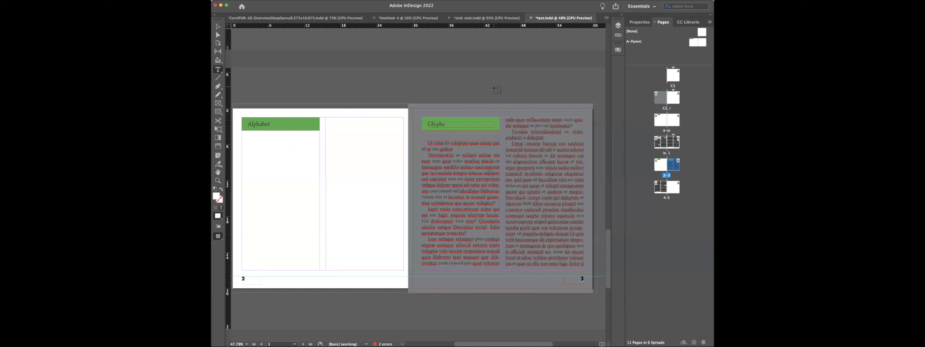
left_click(217, 27)
- Nudge page 3 about 14 px to the right with the Page tool
left_click_drag(536, 109, 542, 110)
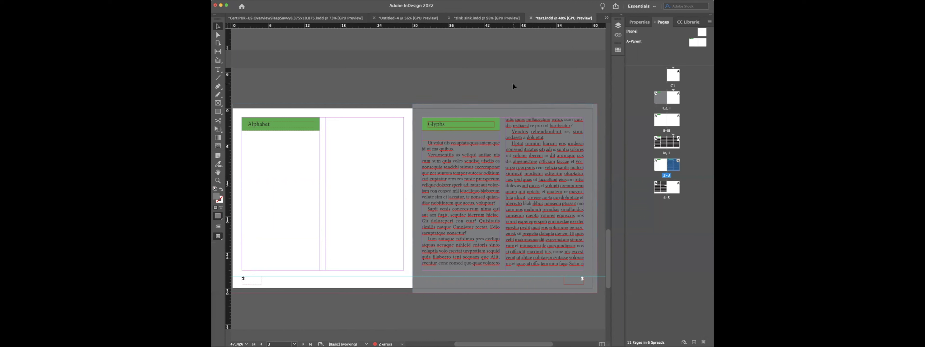